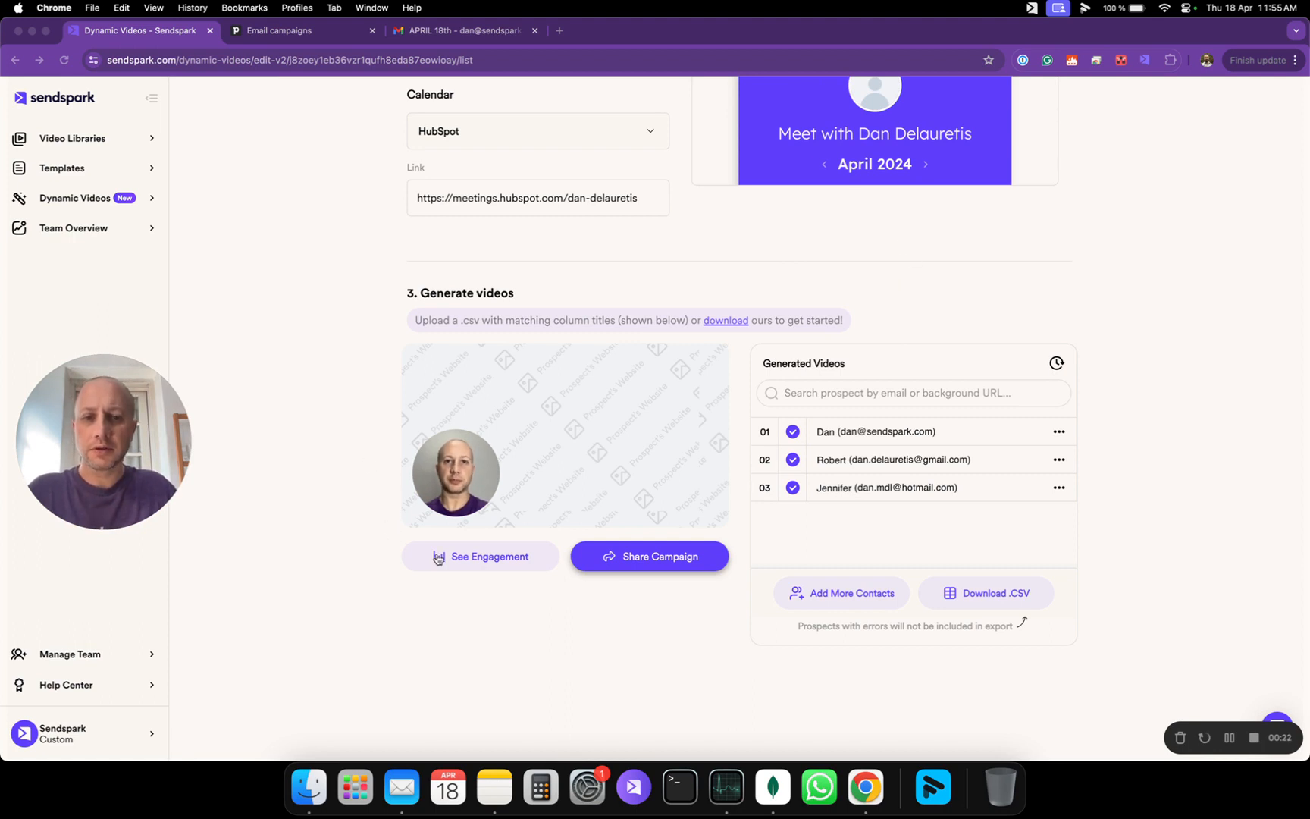
- Preview the generated videos of all three prospects, finishing with the first one in the list
click(892, 441)
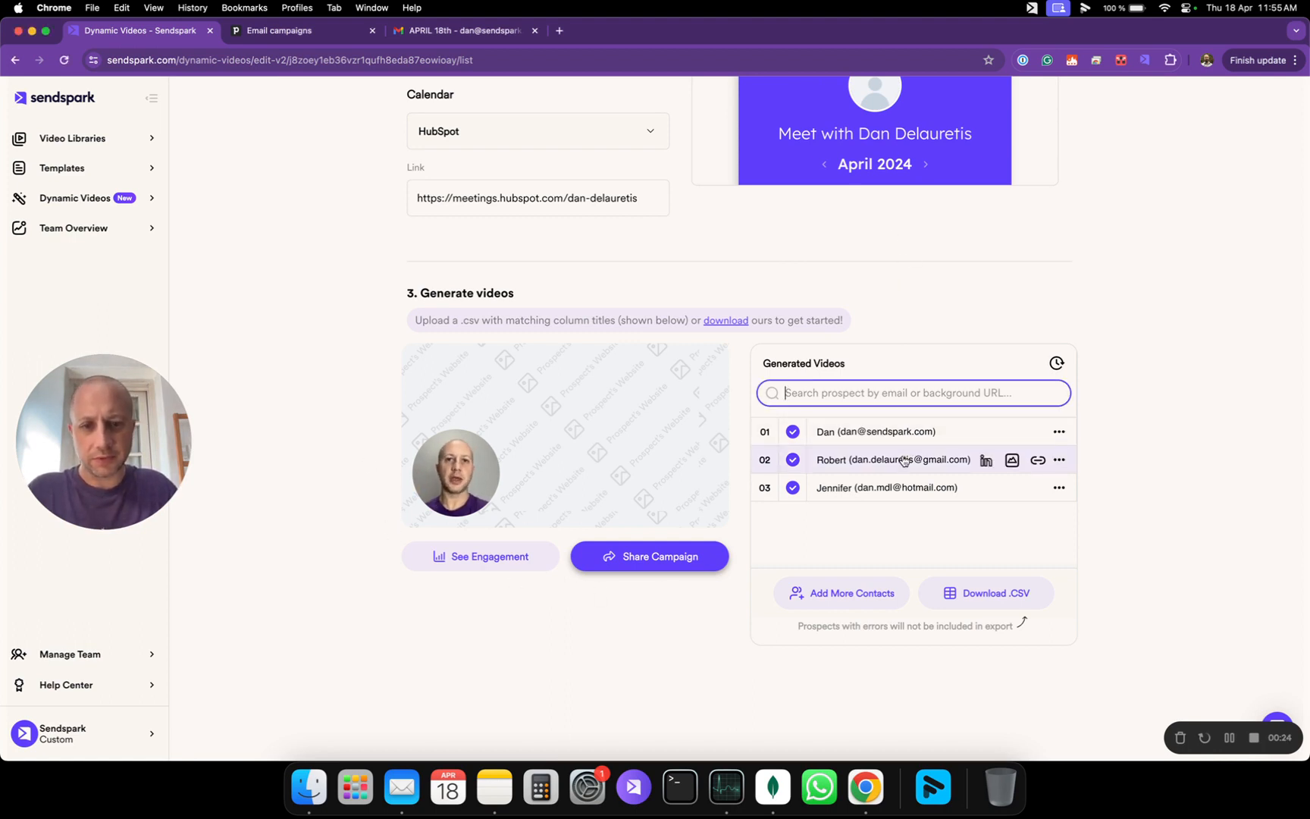
click(883, 459)
click(887, 492)
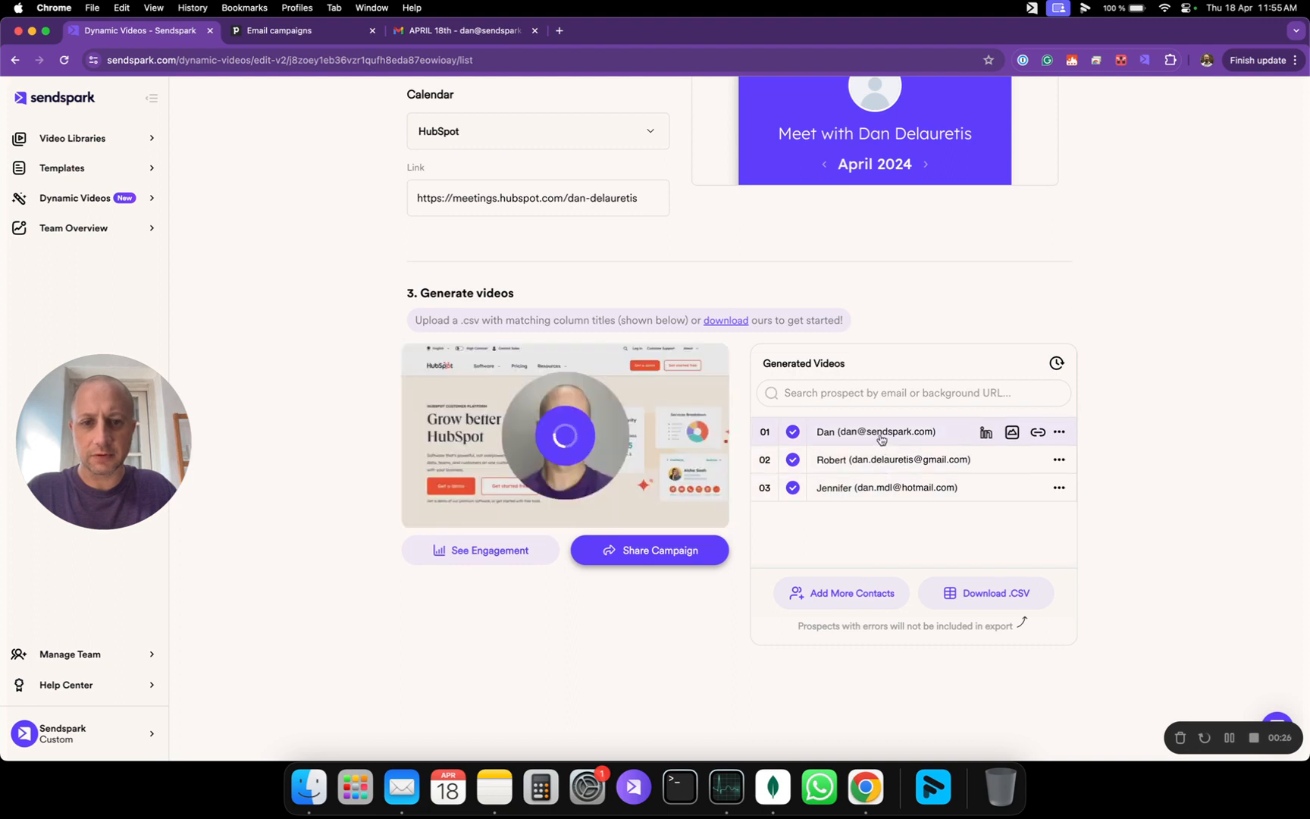
click(811, 436)
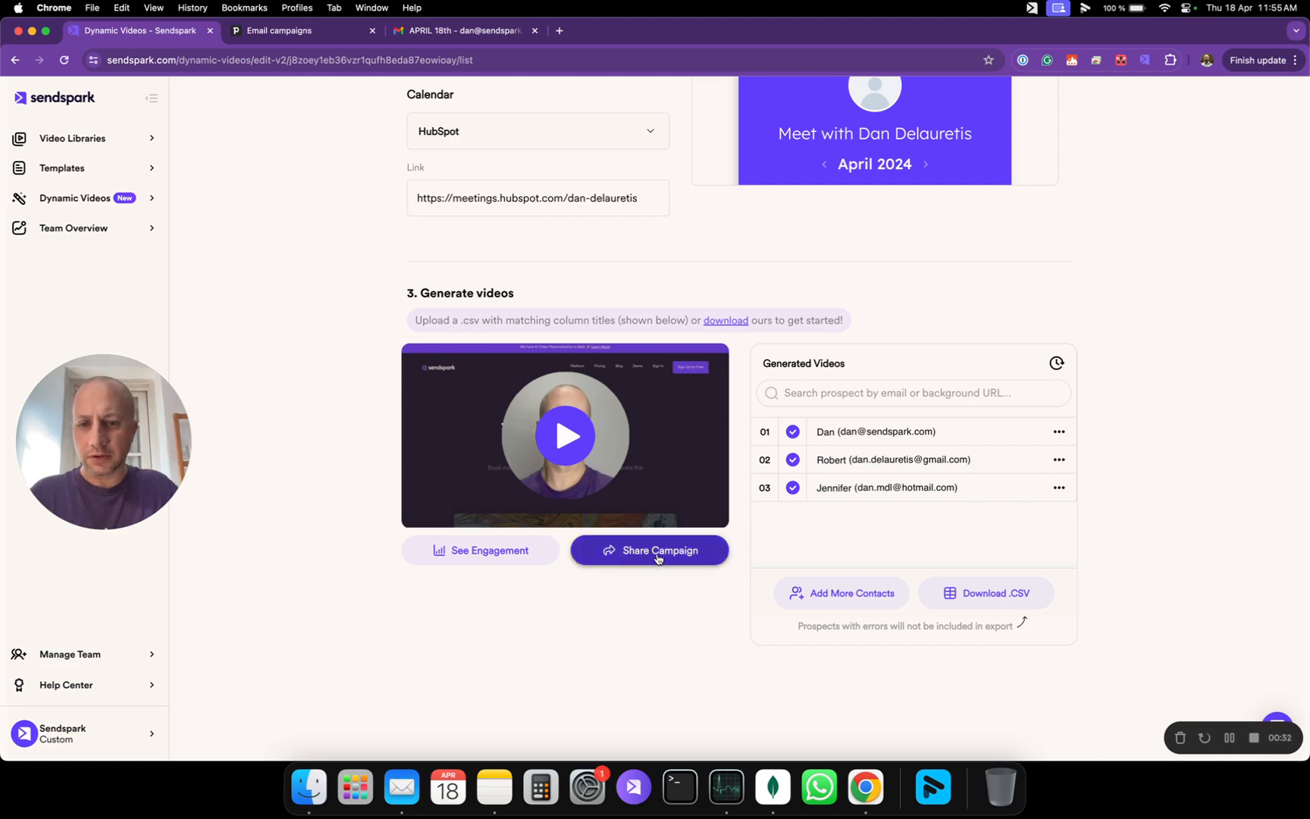
- Share the campaign by finding the Pipedrive integration and copying its dynamic video snippet
click(682, 562)
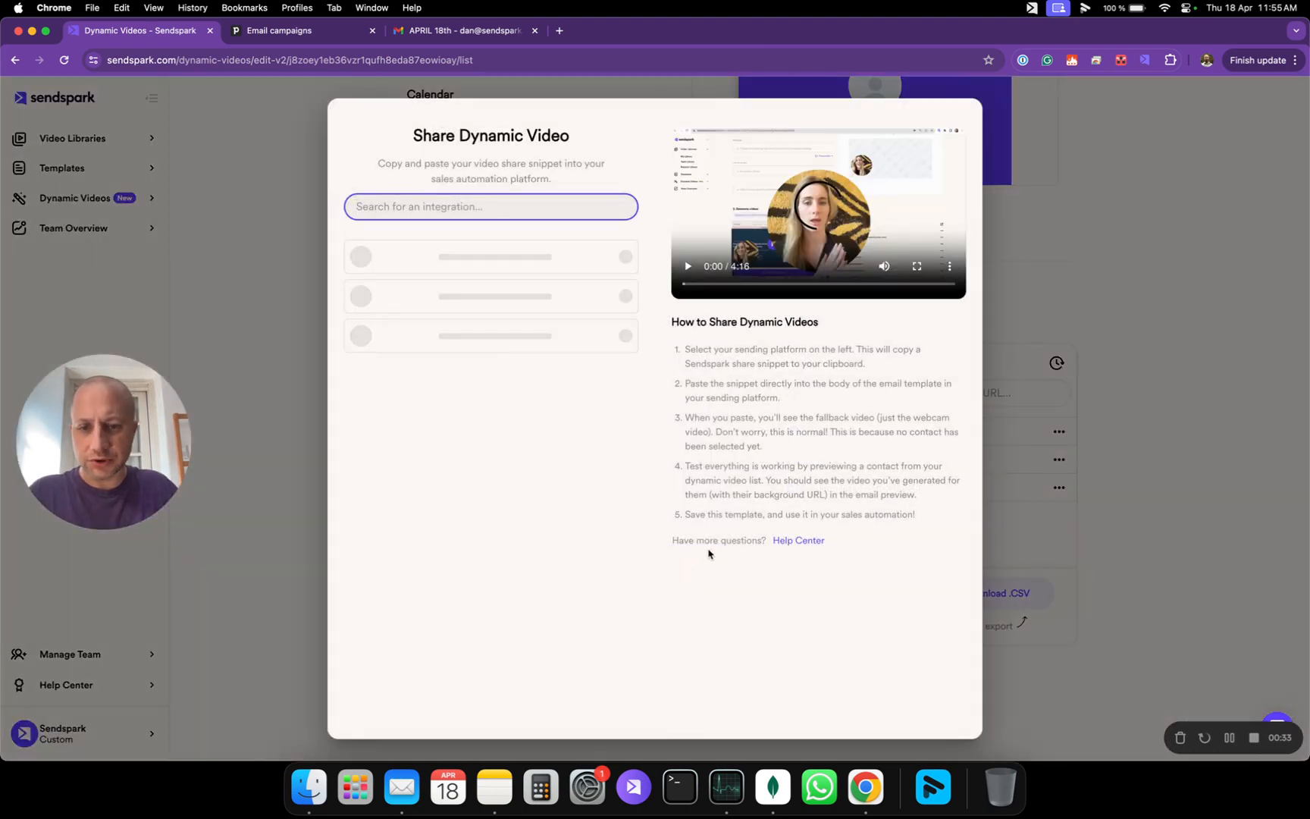
text(pipe)
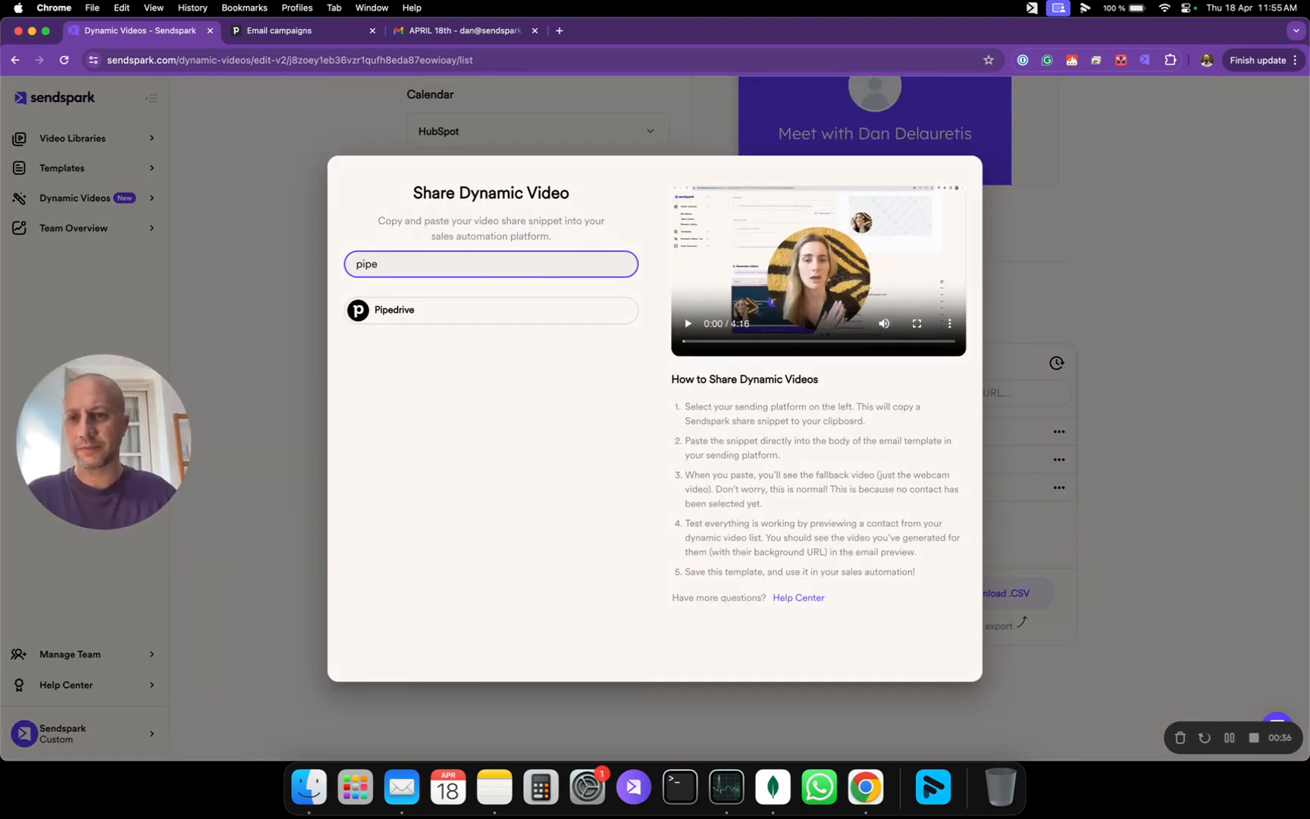
click(460, 311)
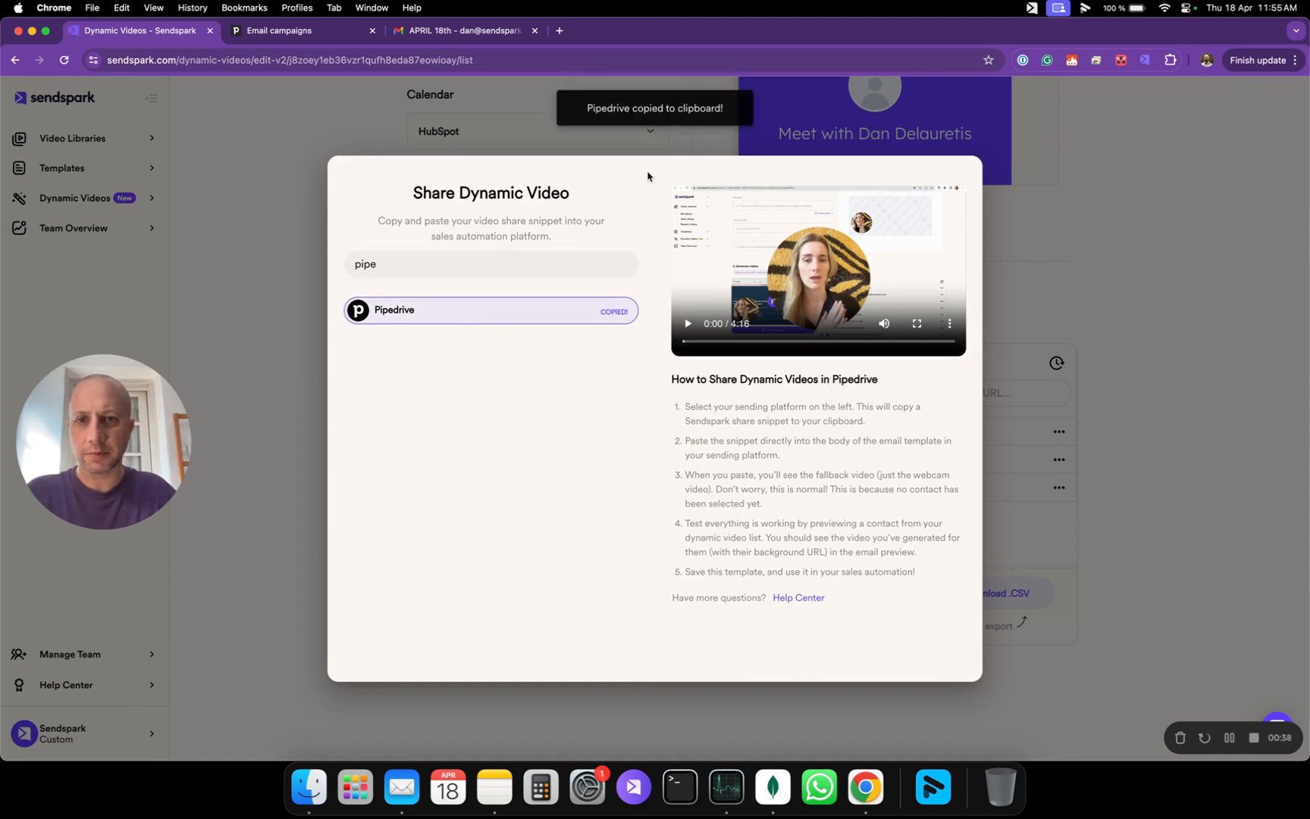
click(282, 32)
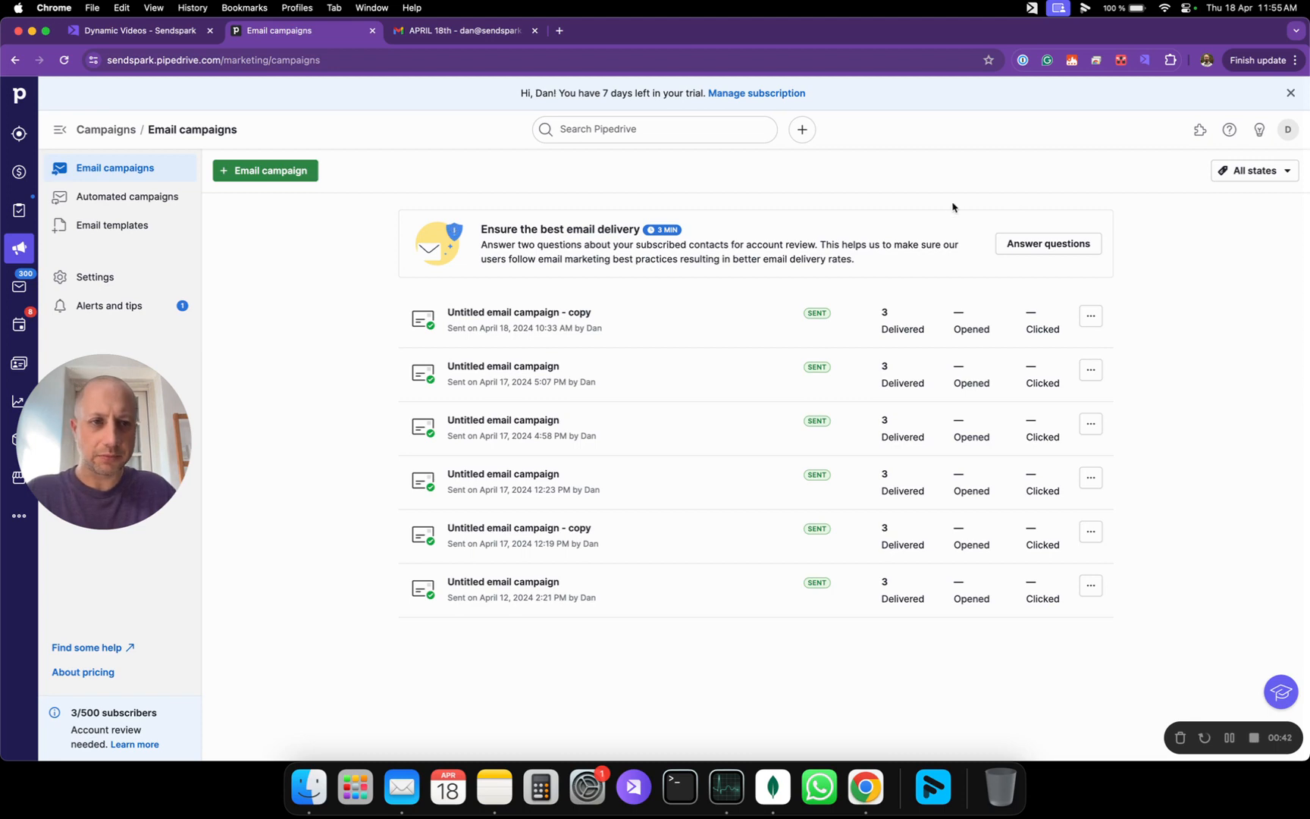
click(289, 172)
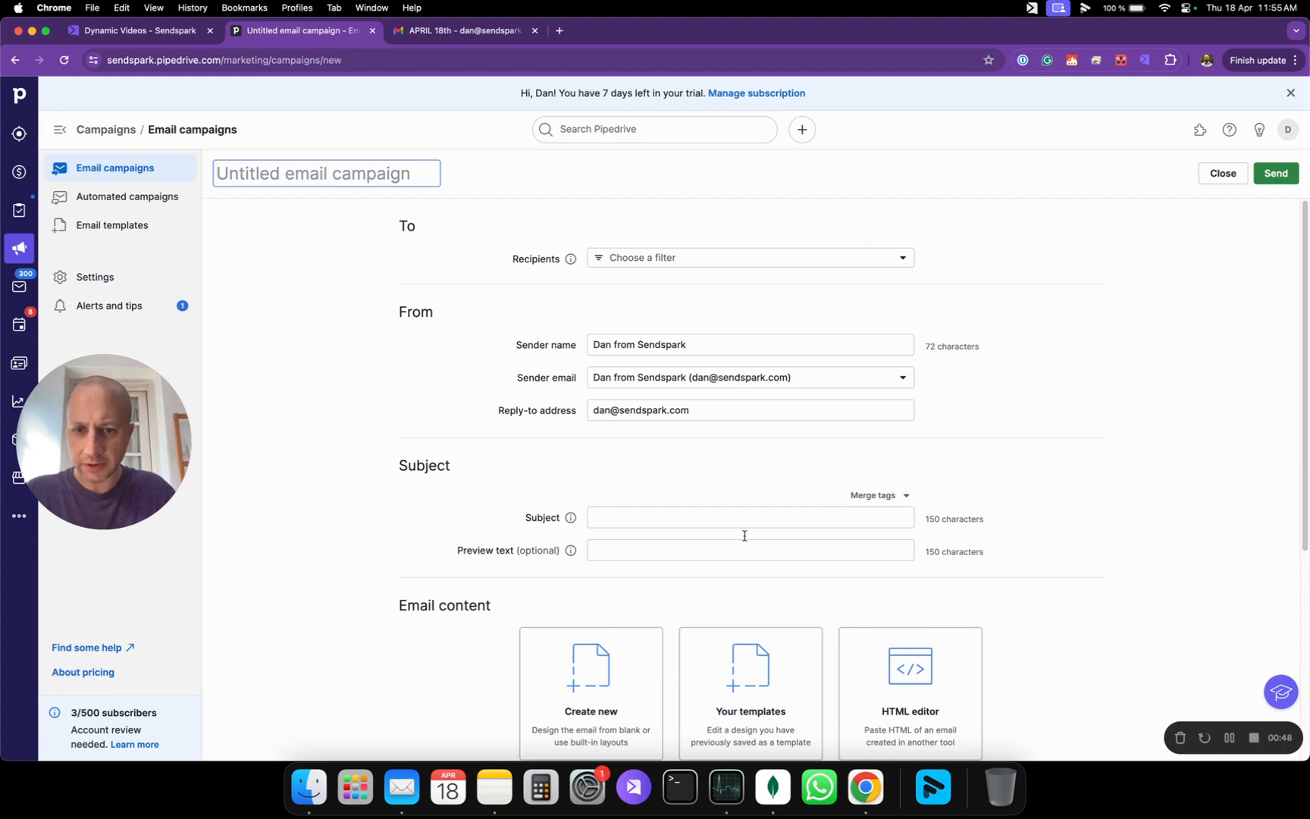
drag(110, 431, 205, 479)
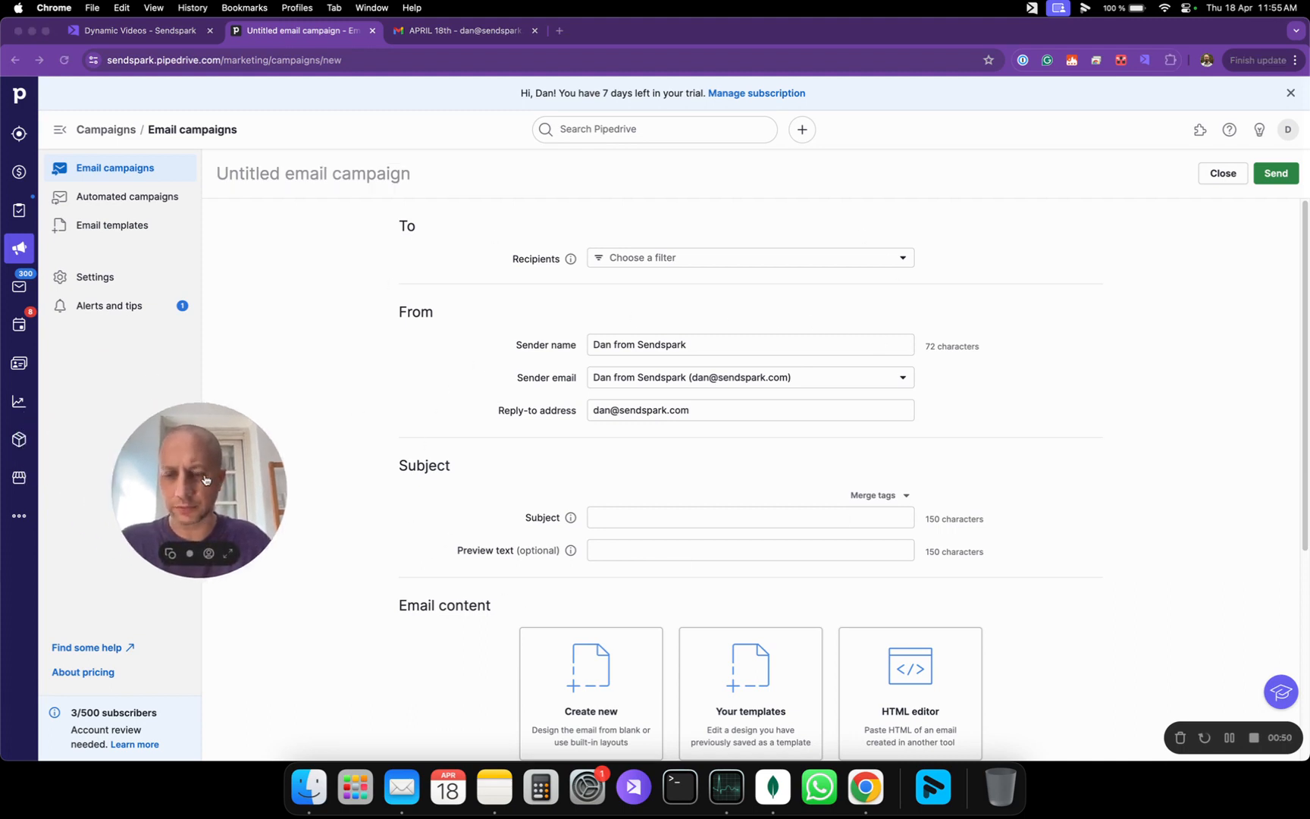
- Set the campaign's email subject to "Test for Pipedrive + DV"
scroll(708, 416, down, 5)
scroll(761, 375, up, 2)
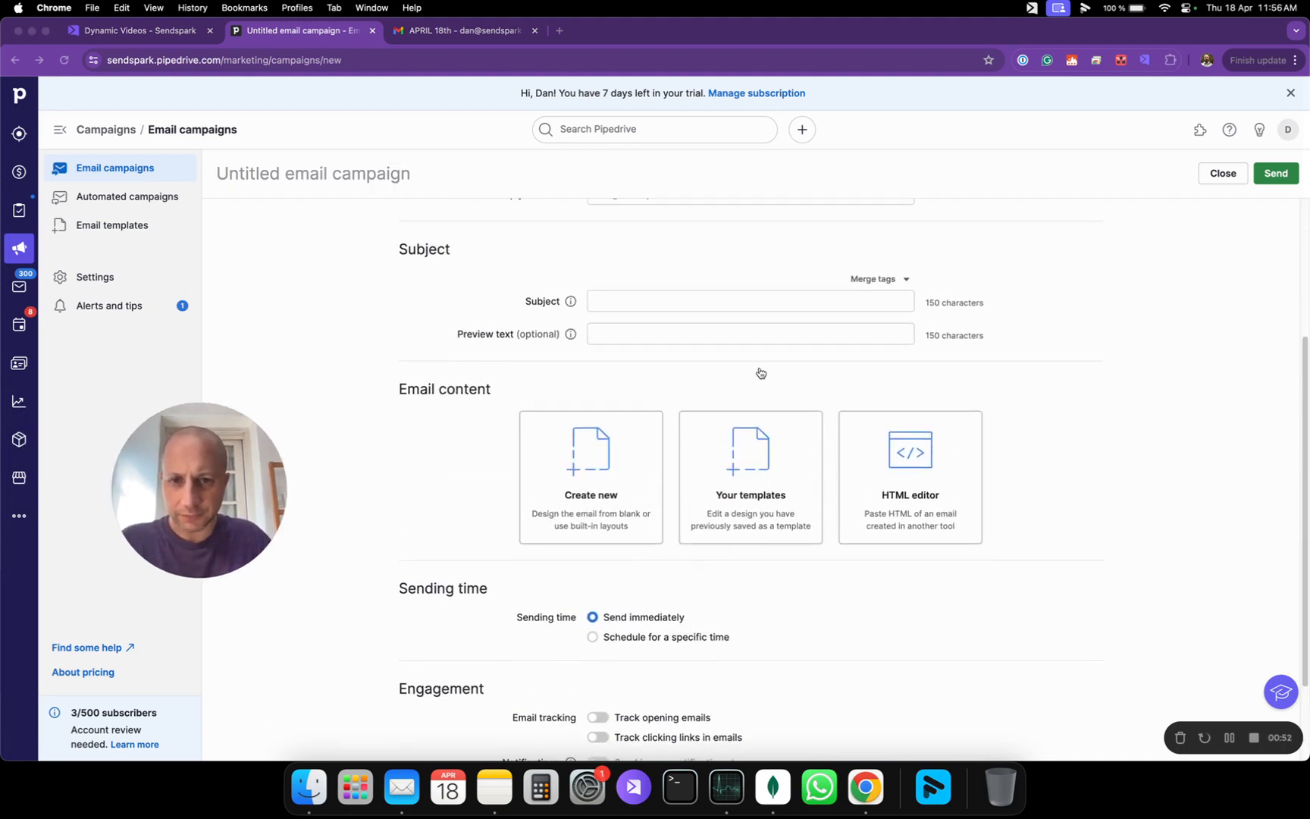
click(650, 301)
click(650, 301)
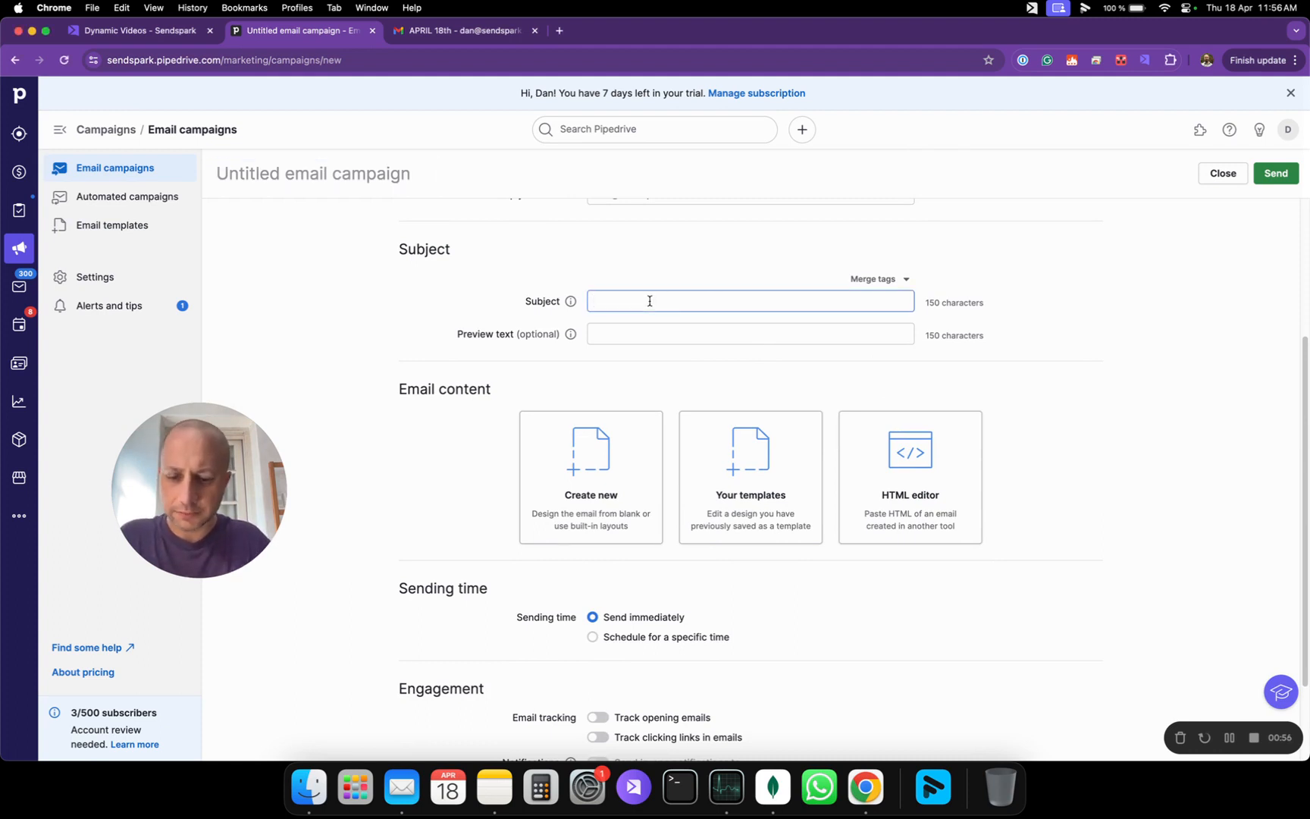
text(Ts)
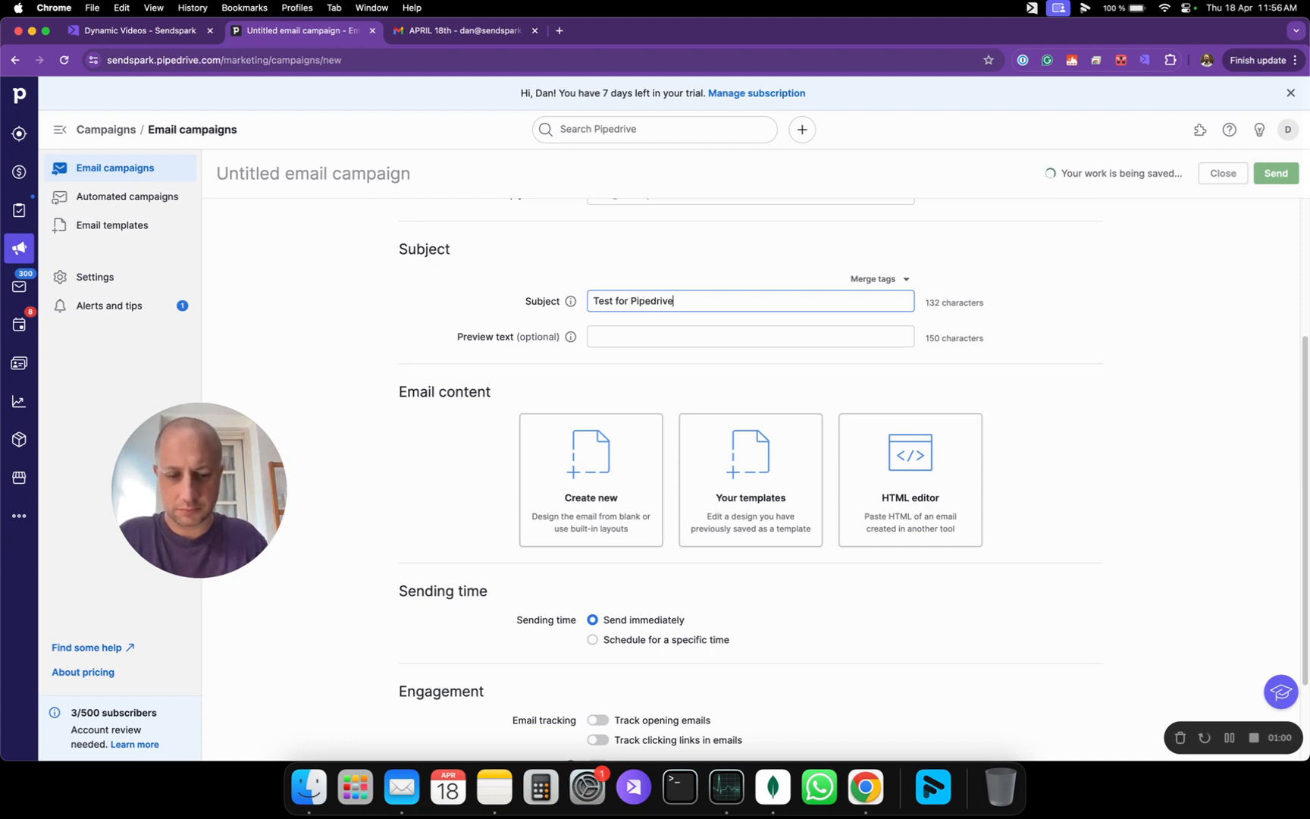
text( + DV)
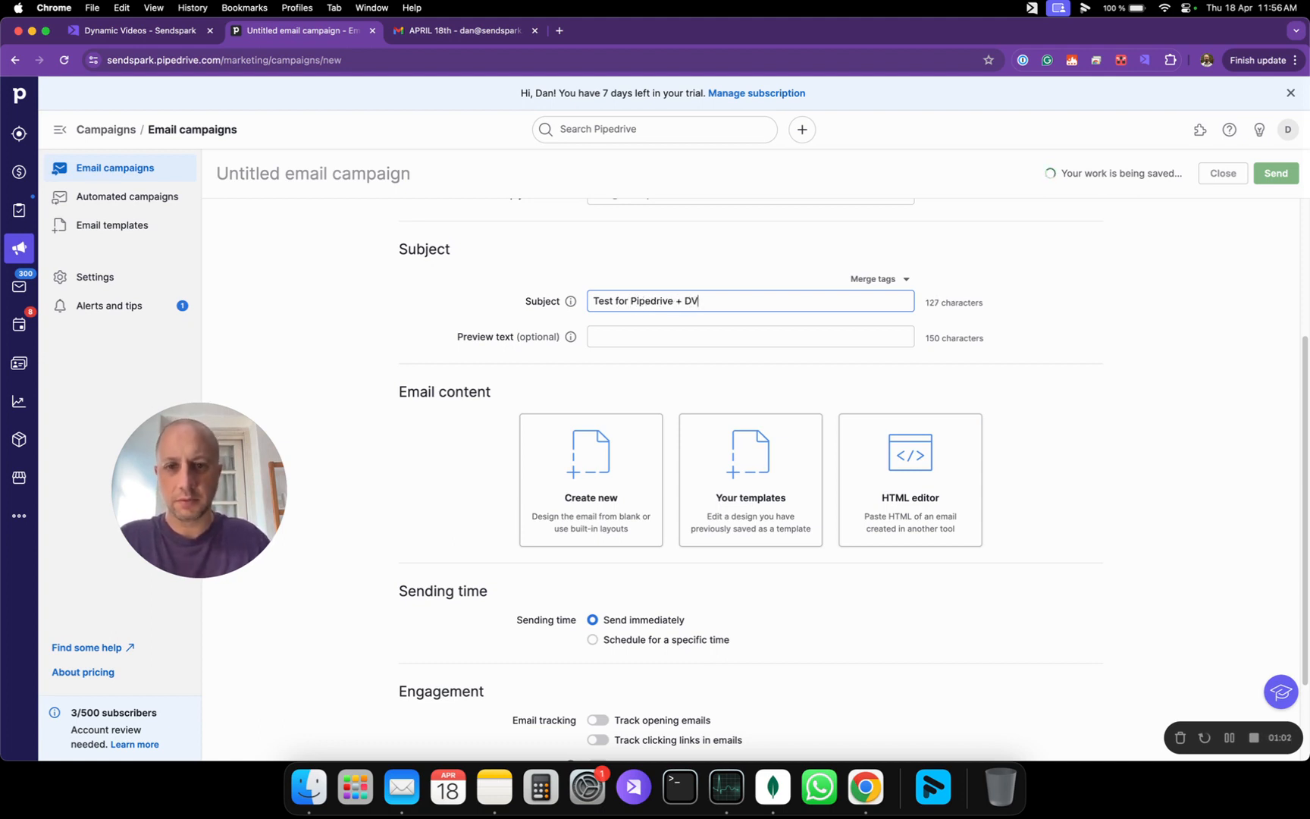
click(446, 498)
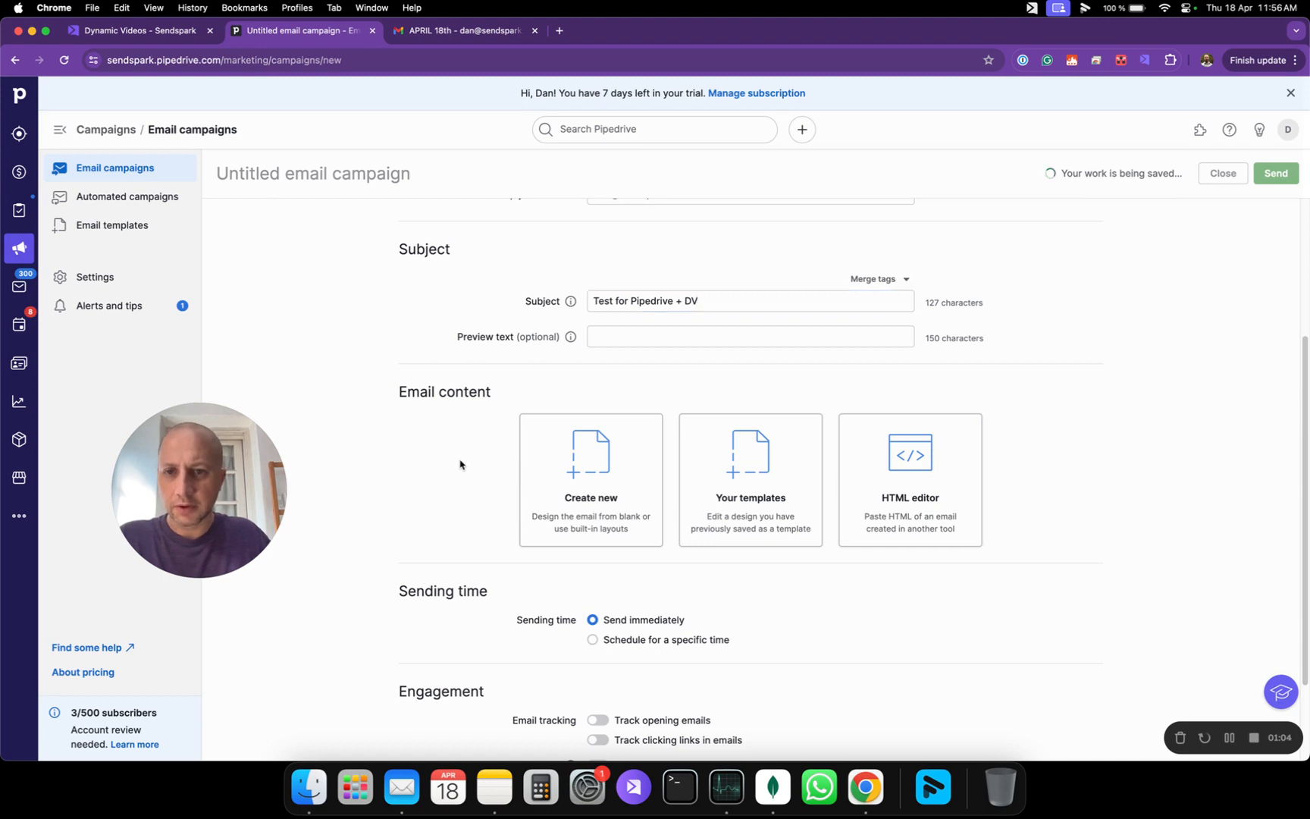
- Create new email content for the campaign, starting from a blank layout
scroll(470, 455, up, 3)
scroll(425, 447, down, 3)
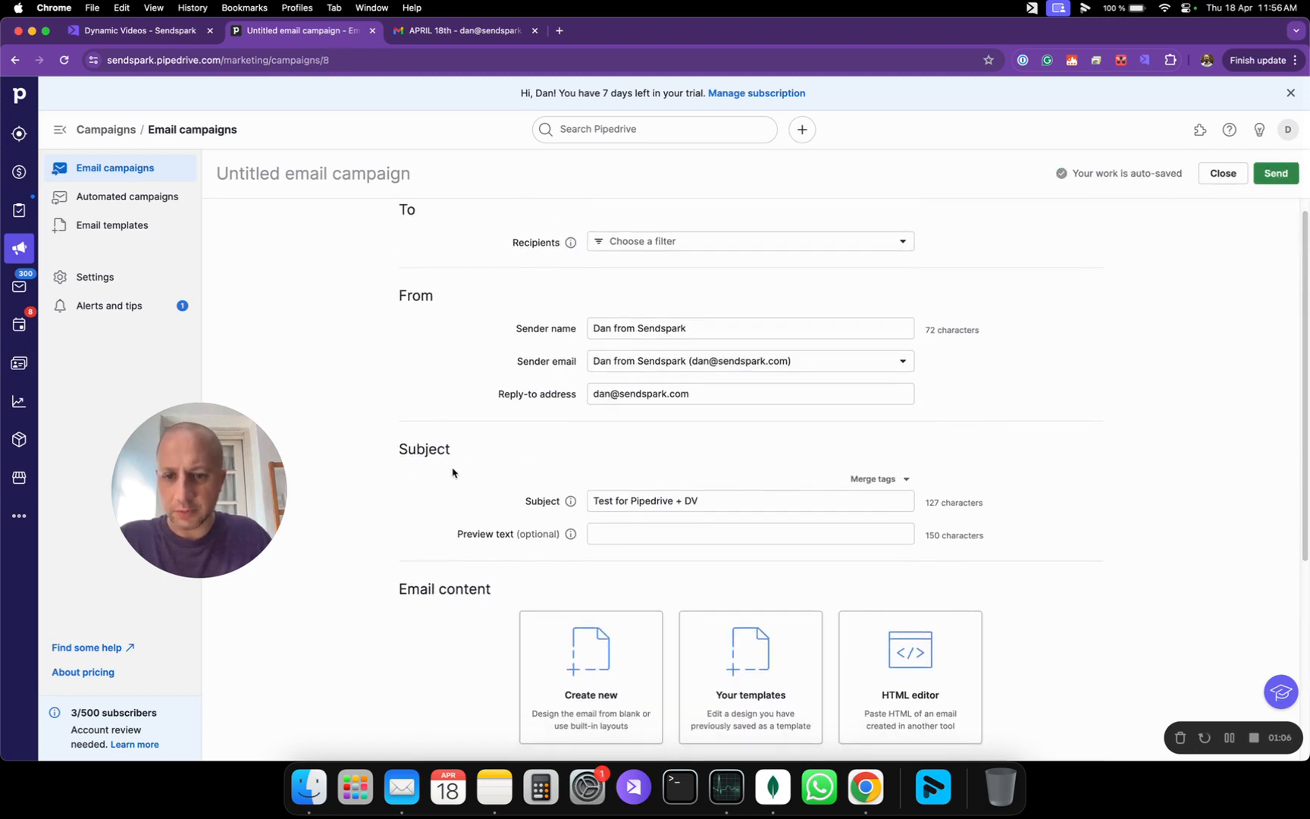
click(606, 599)
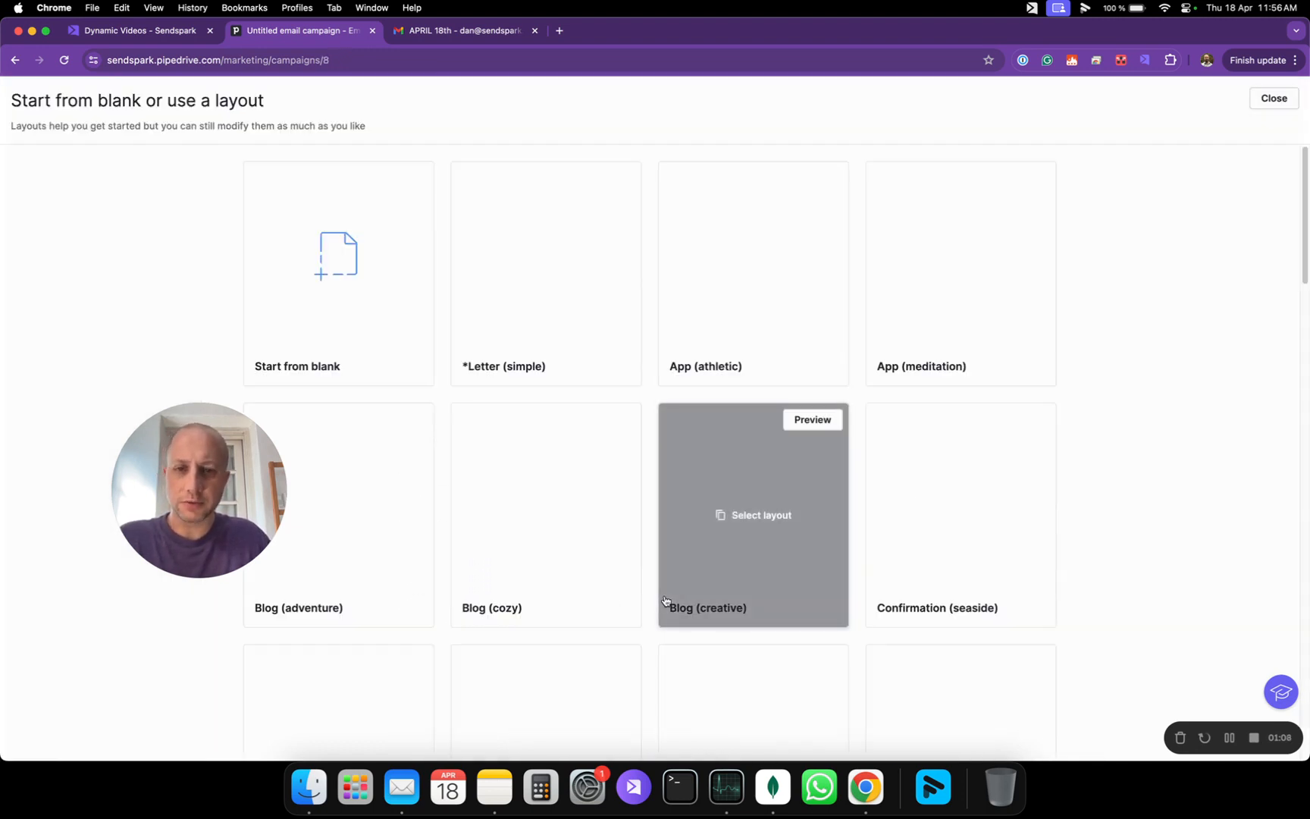
click(341, 275)
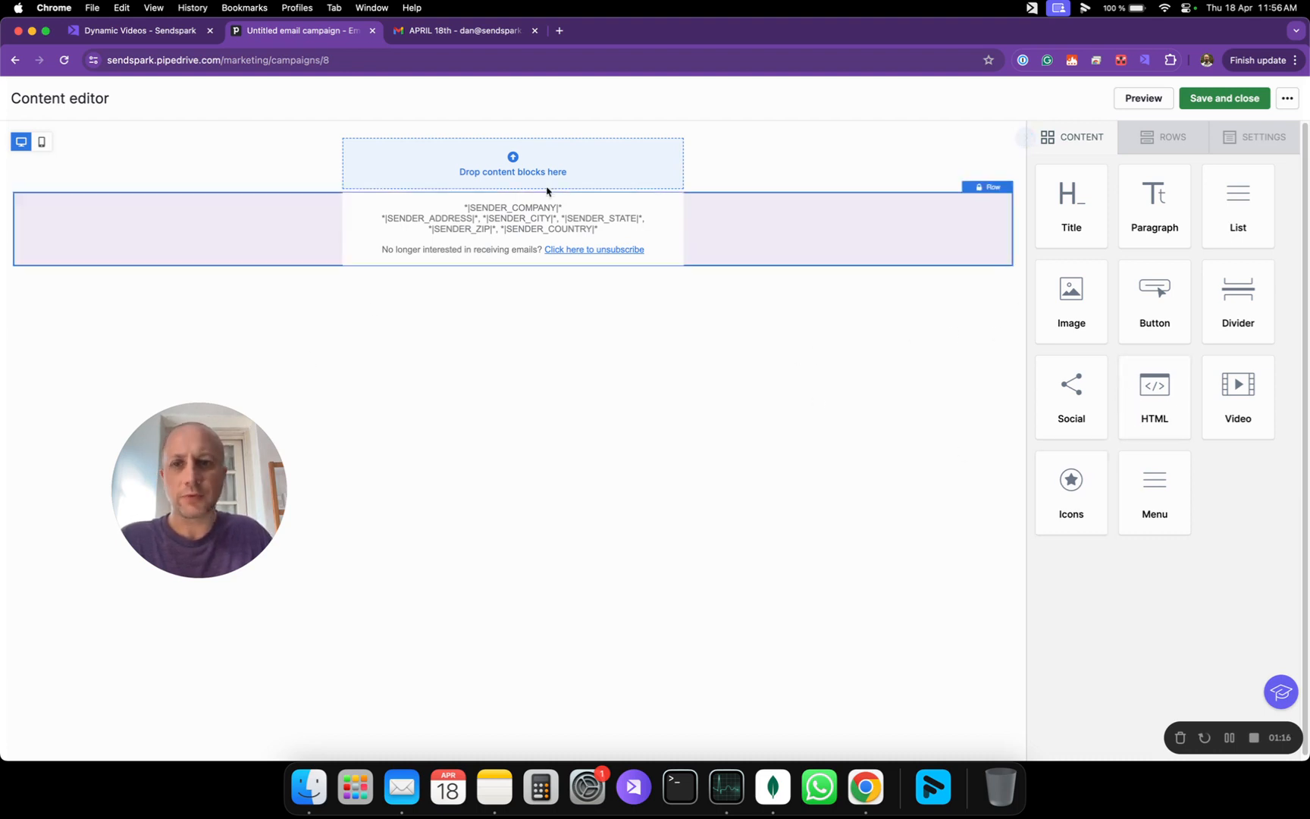
- Add a title block at the start of the email body and replace its placeholder text with "Title here"
drag(1071, 201, 560, 140)
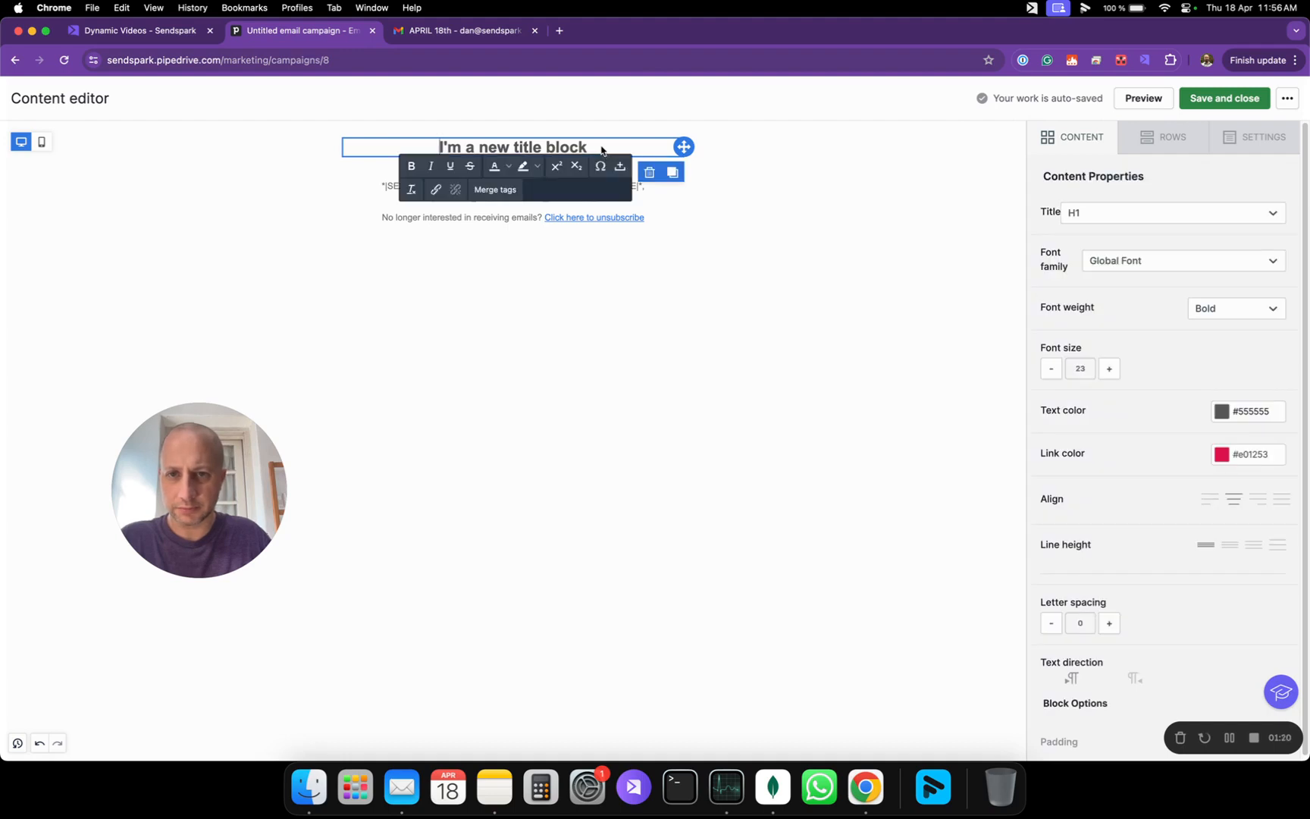
text(Title)
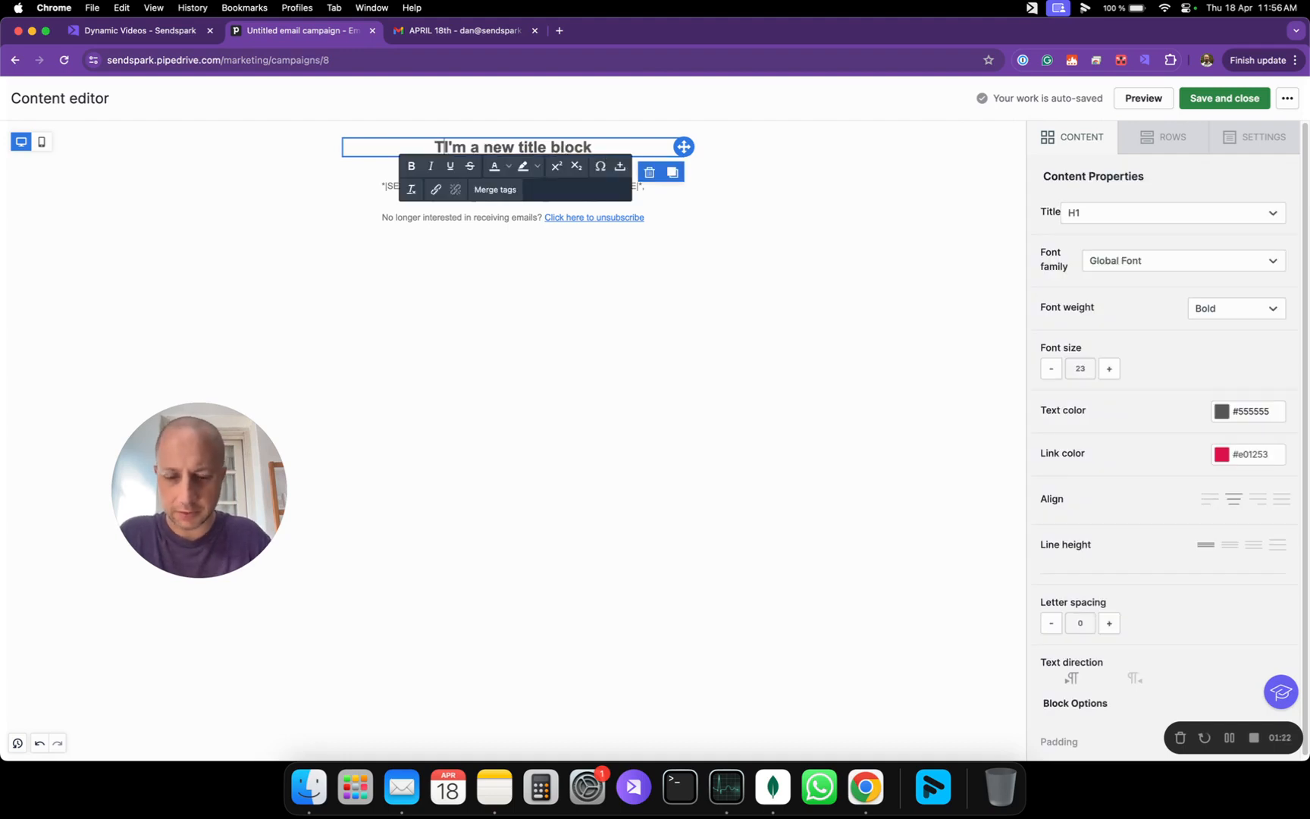
key(Delete)
key(Delete)
key(Delete)
key(Delete)
key(Delete)
key(Delete)
key(Delete)
key(Delete)
key(Delete)
key(Delete)
key(Delete)
key(Delete)
key(Delete)
key(Delete)
key(Delete)
key(Delete)
key(Delete)
key(Delete)
key(Delete)
key(Delete)
key(Delete)
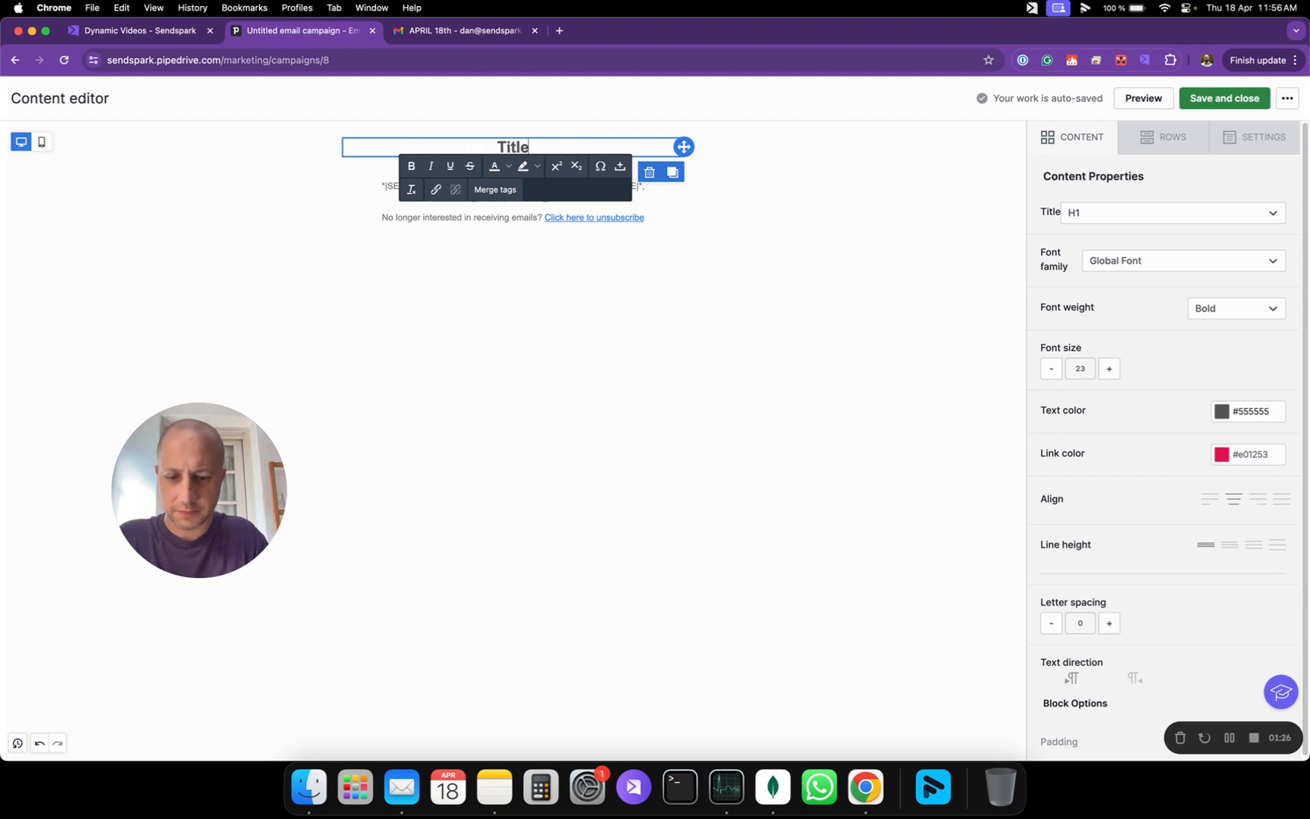
text(here)
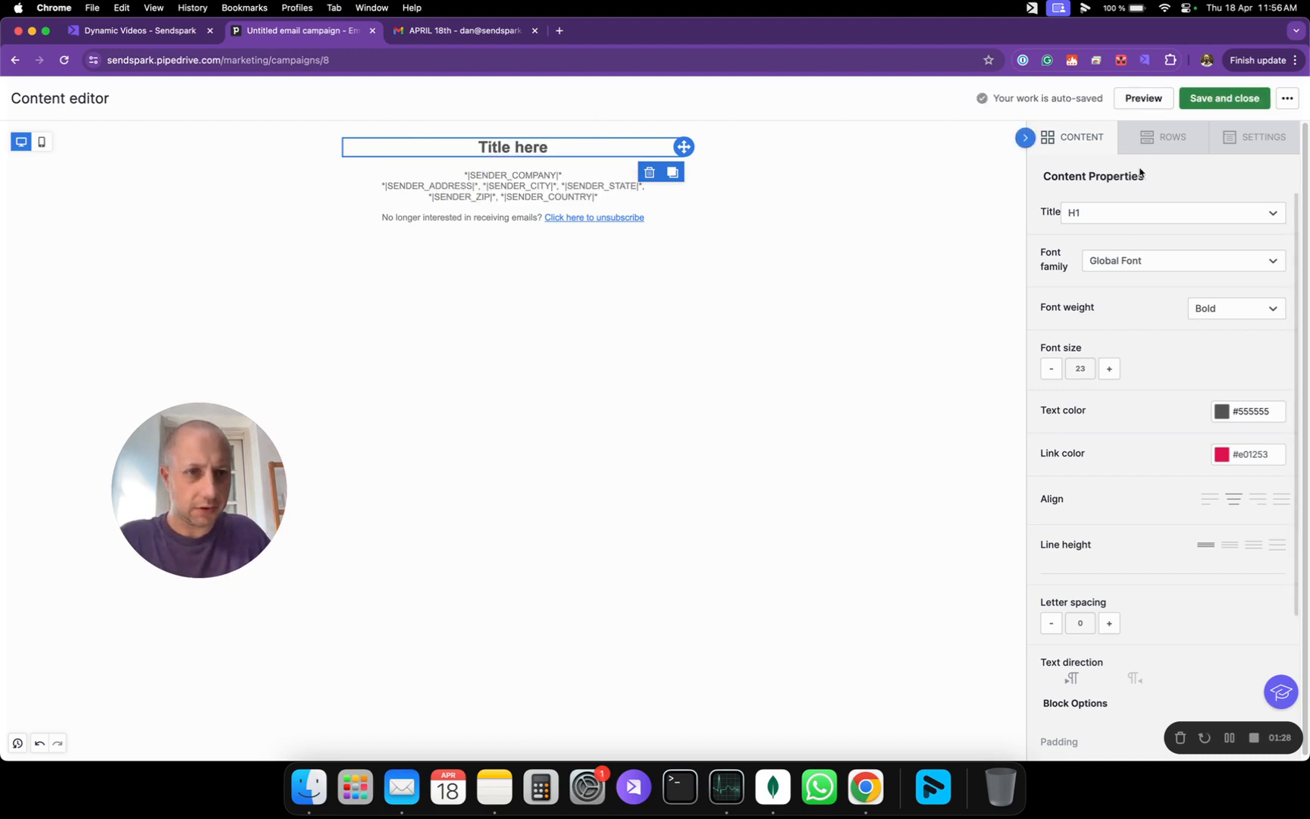
key(Escape)
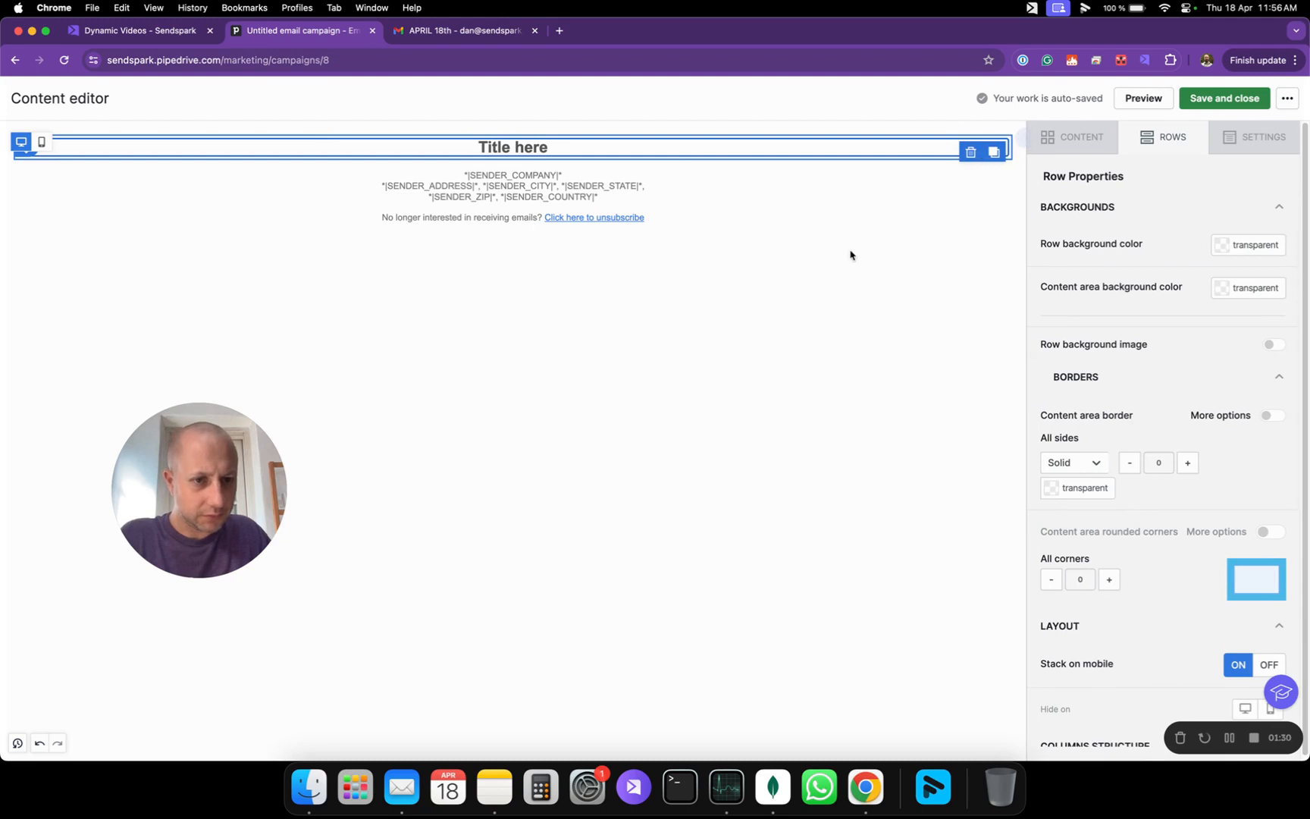
- Add a paragraph block below the title and replace its placeholder text with the person's First name merge tag
click(904, 261)
click(1068, 137)
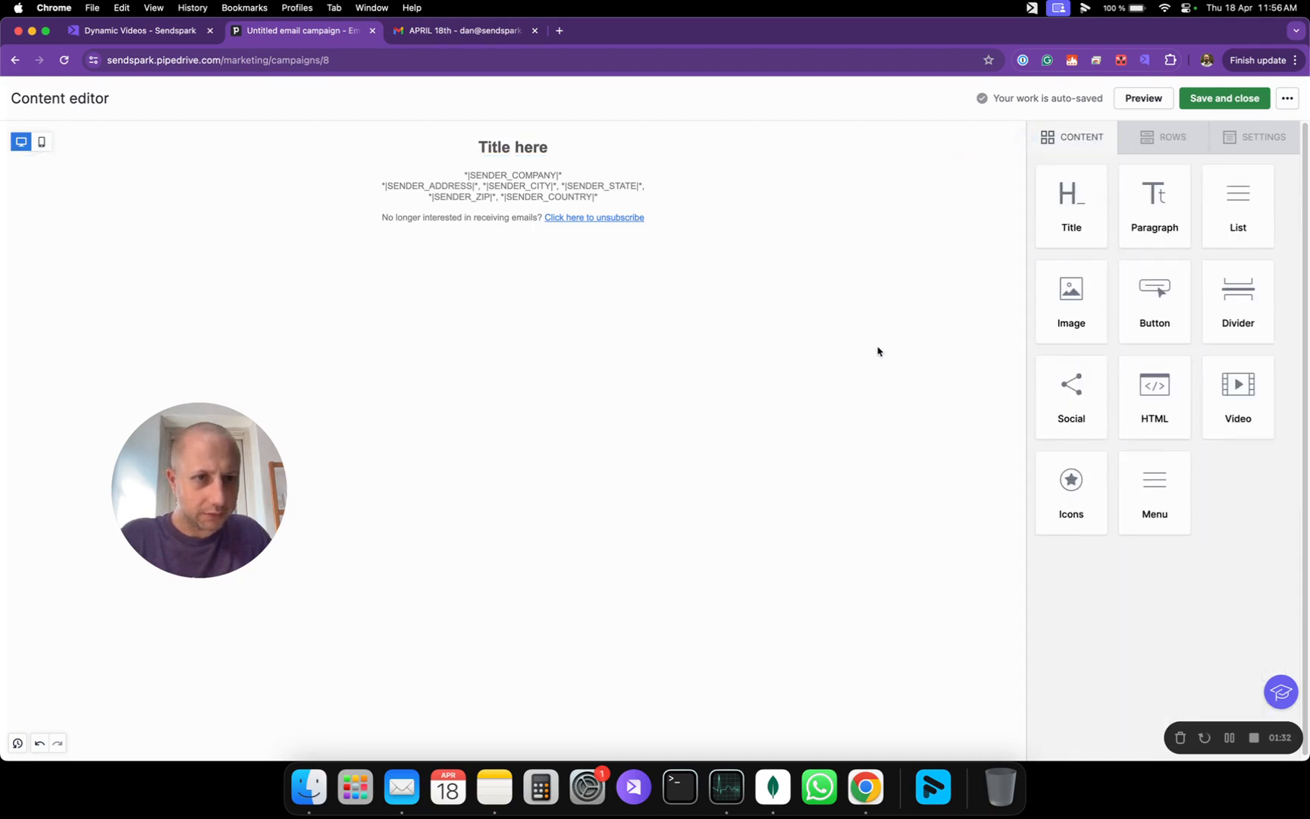
drag(1156, 227, 494, 164)
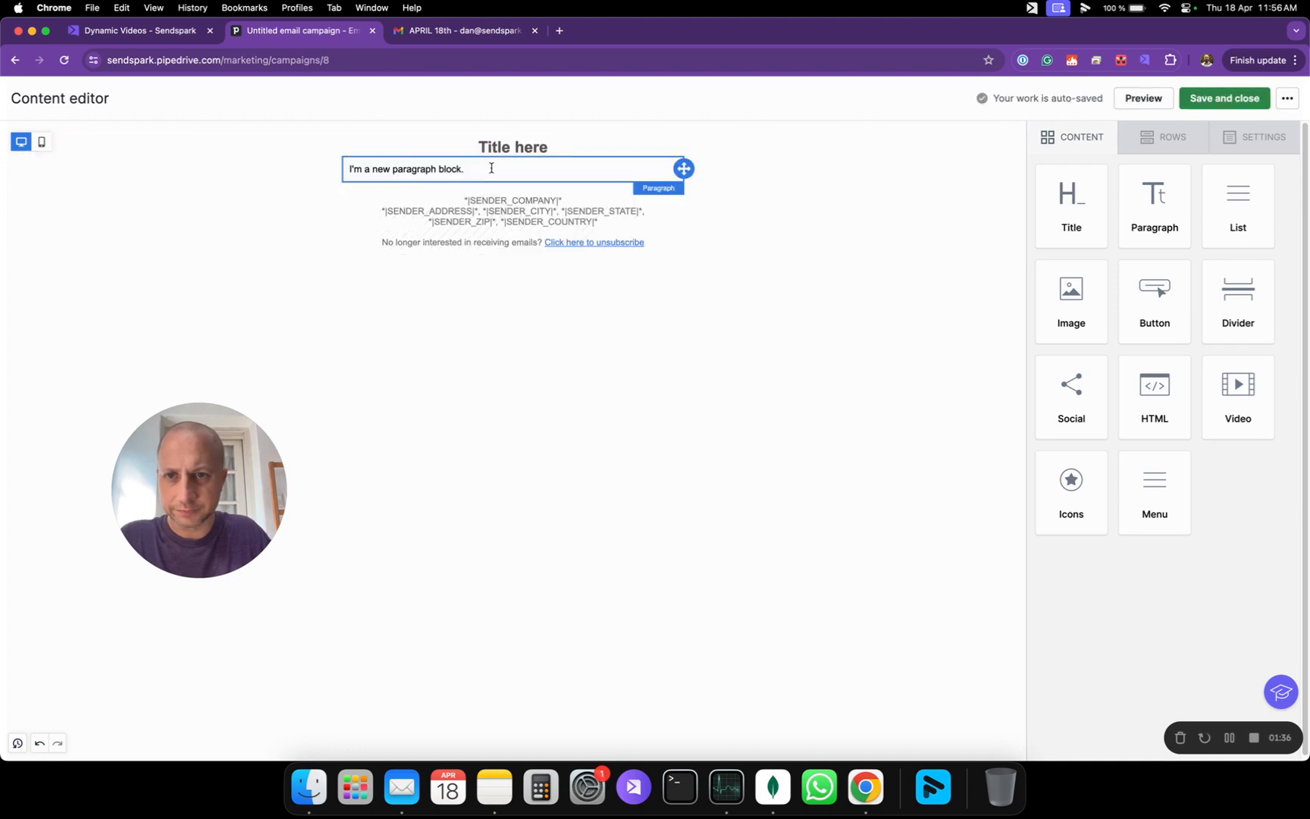
click(491, 167)
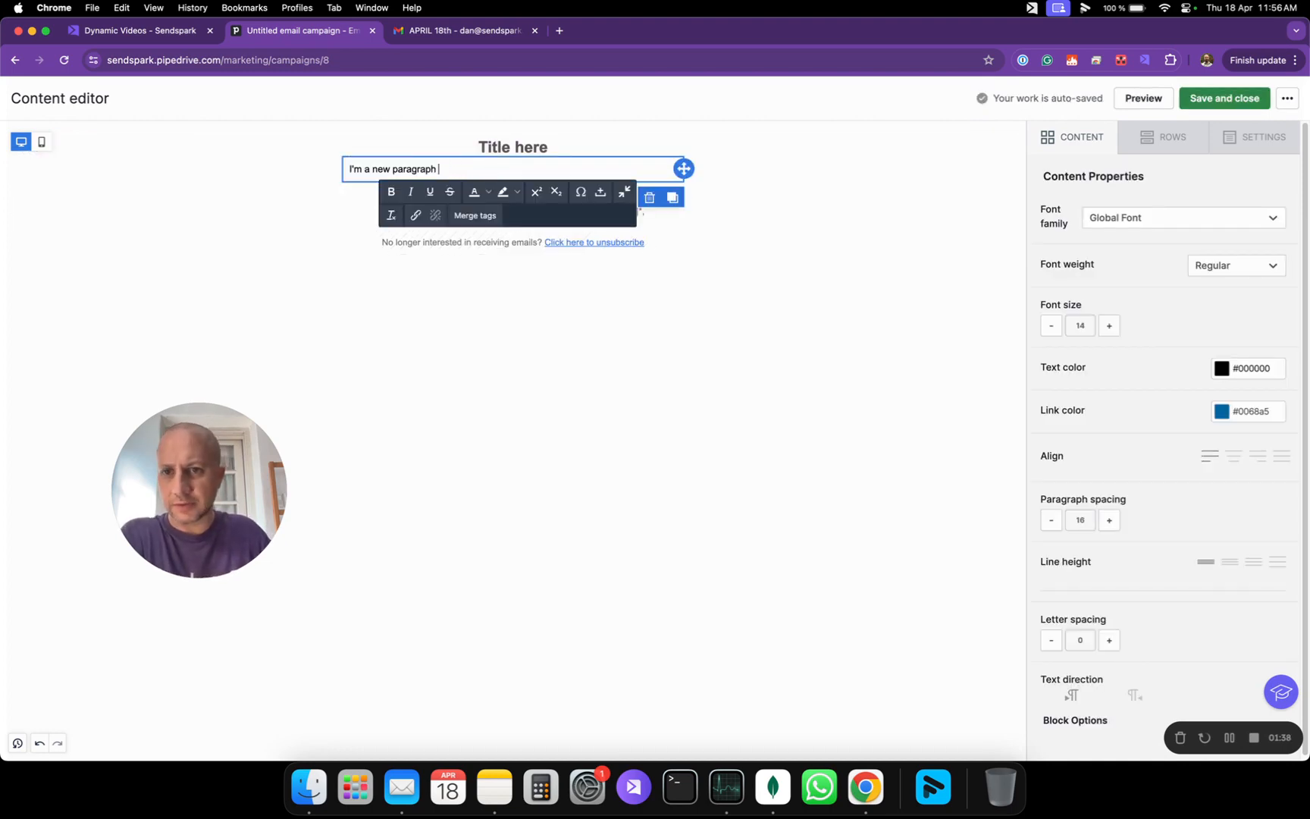
click(475, 216)
click(618, 185)
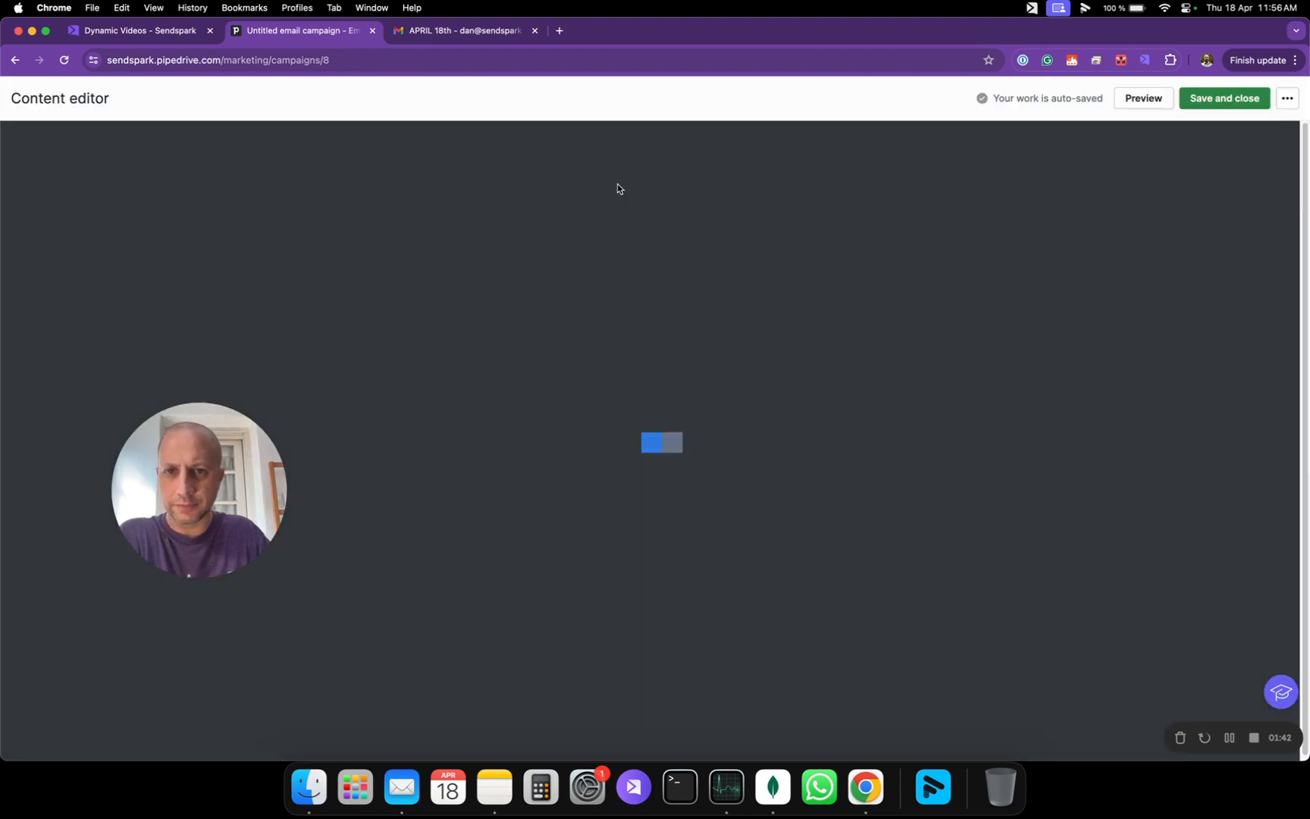
- Add the person's Email merge tag and the organization's Name merge tag on separate new lines of the paragraph
key(Return)
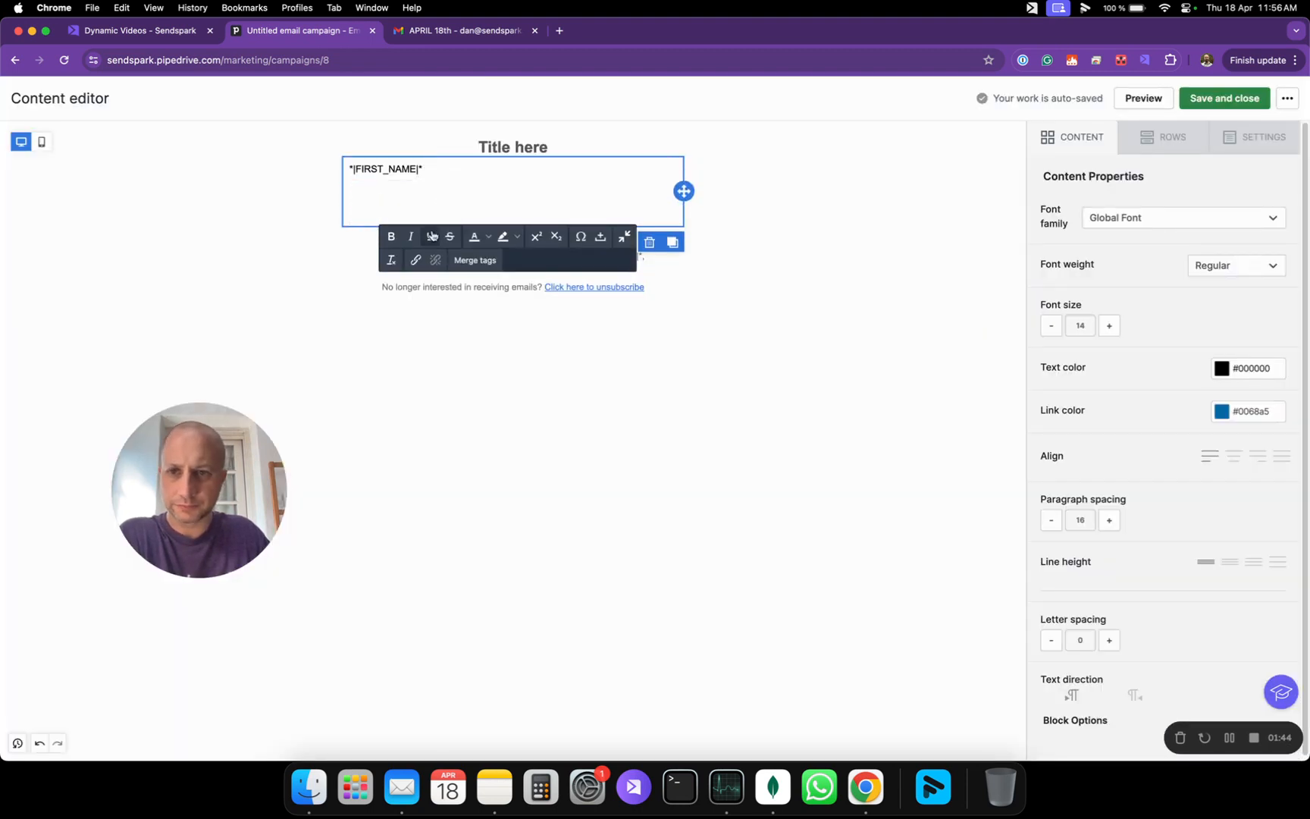
click(470, 261)
click(608, 254)
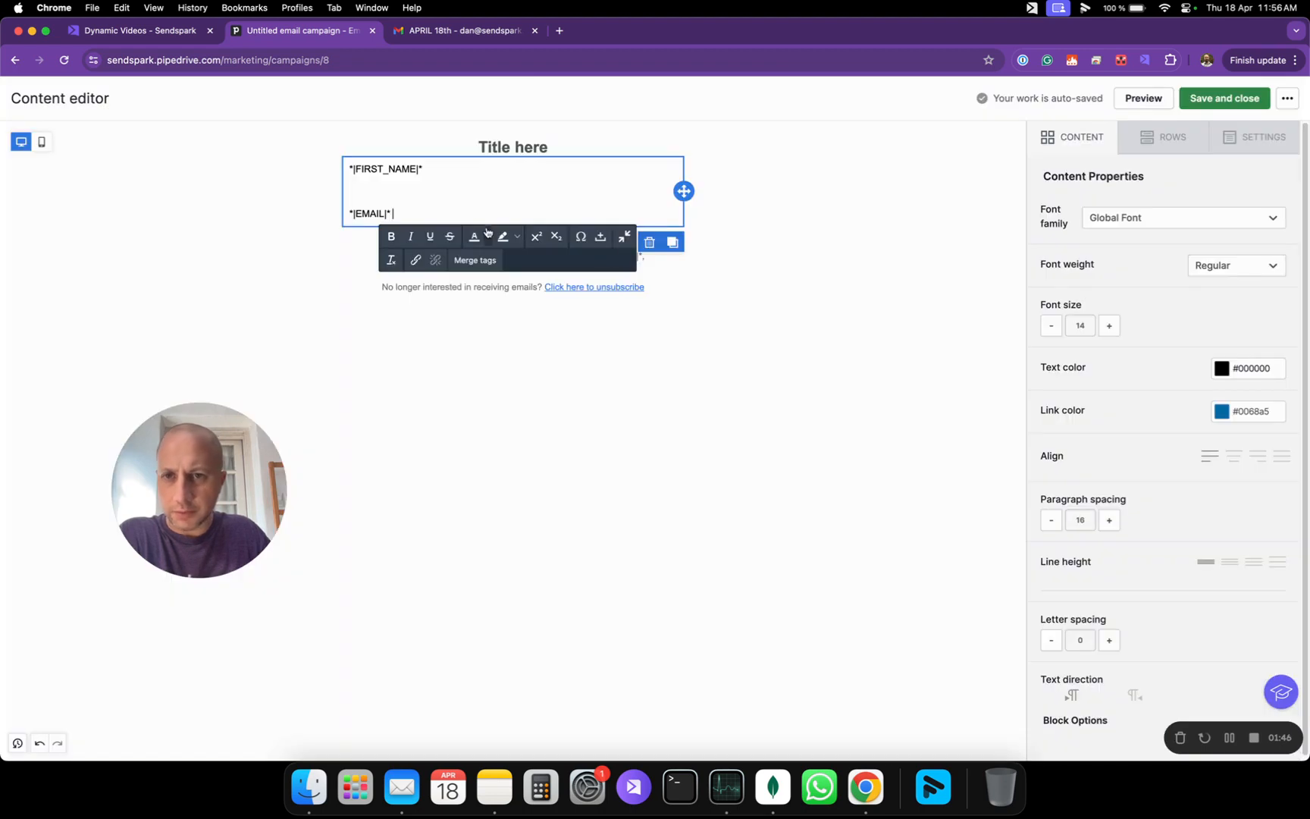
key(Return)
click(482, 305)
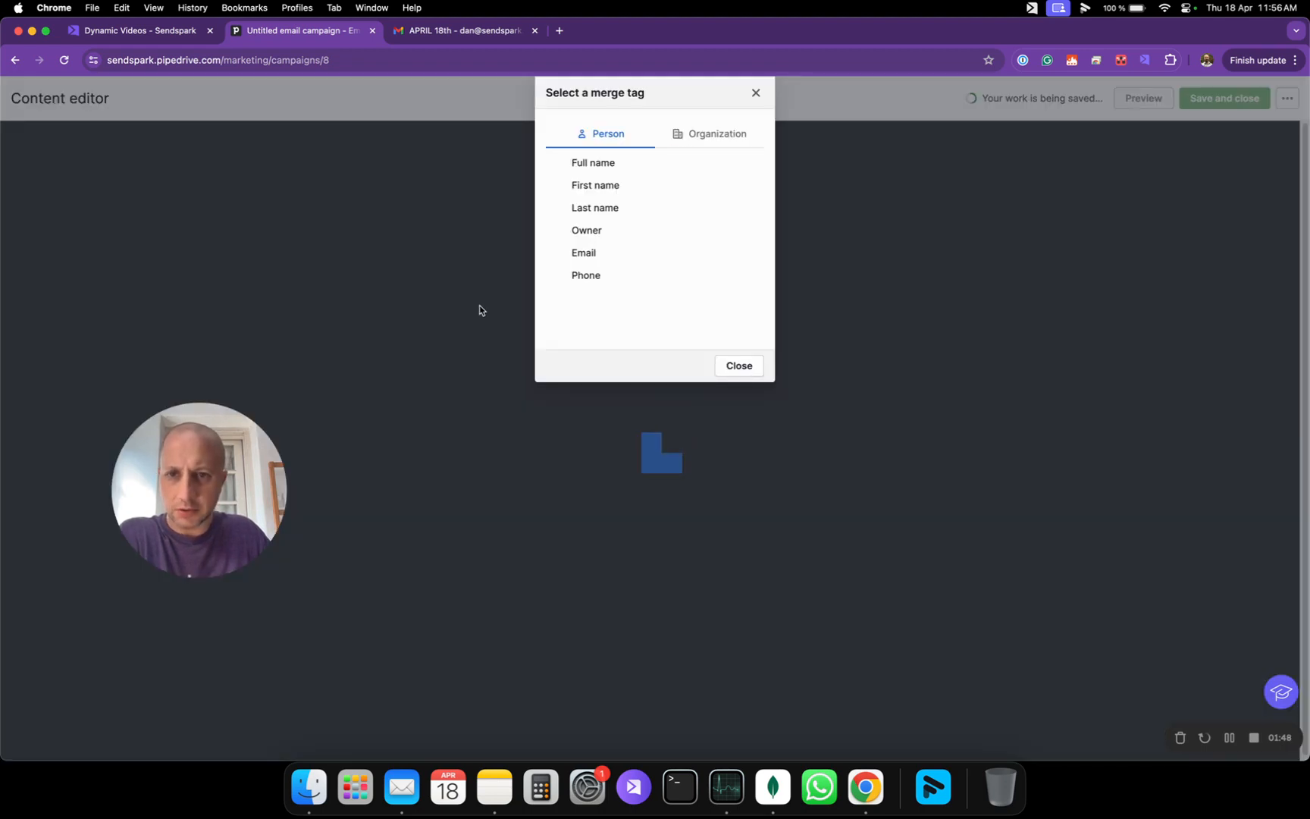
click(706, 136)
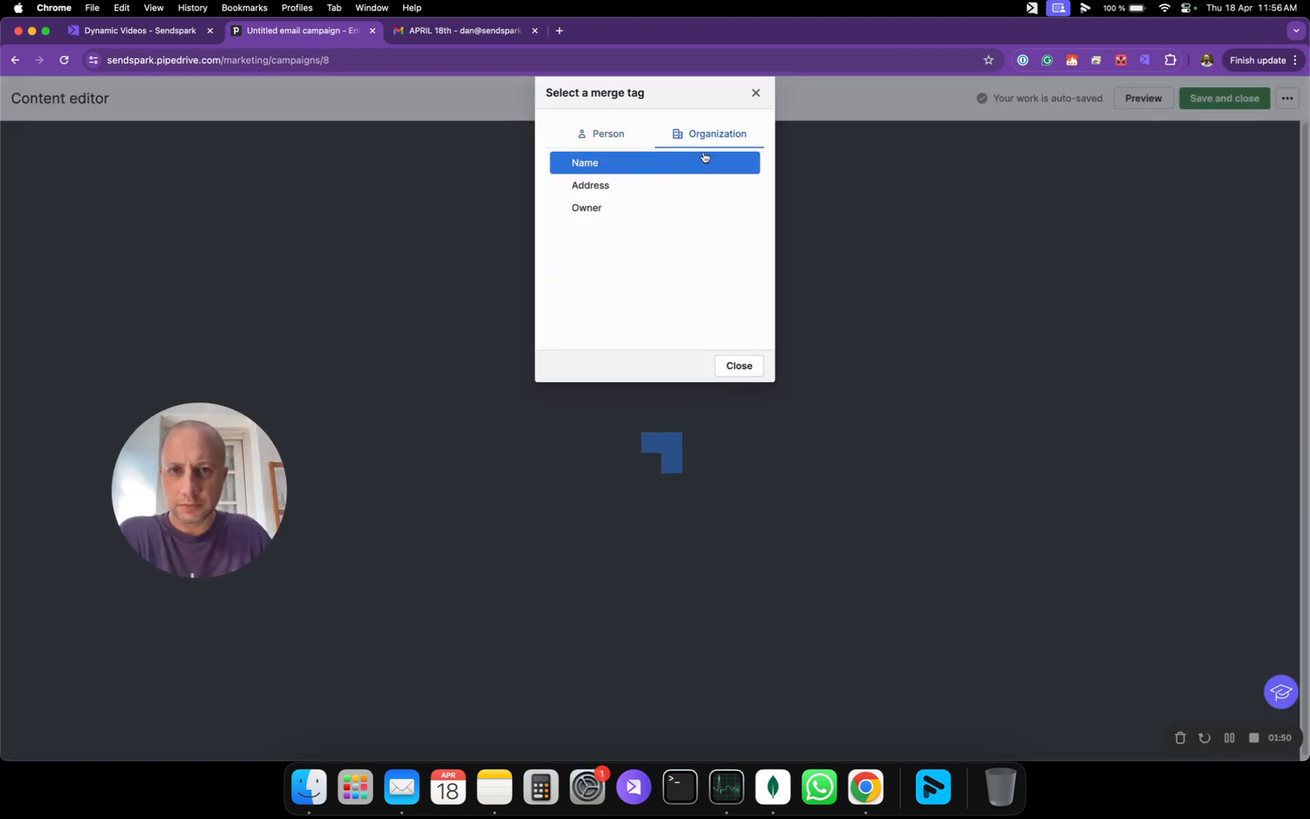
click(627, 163)
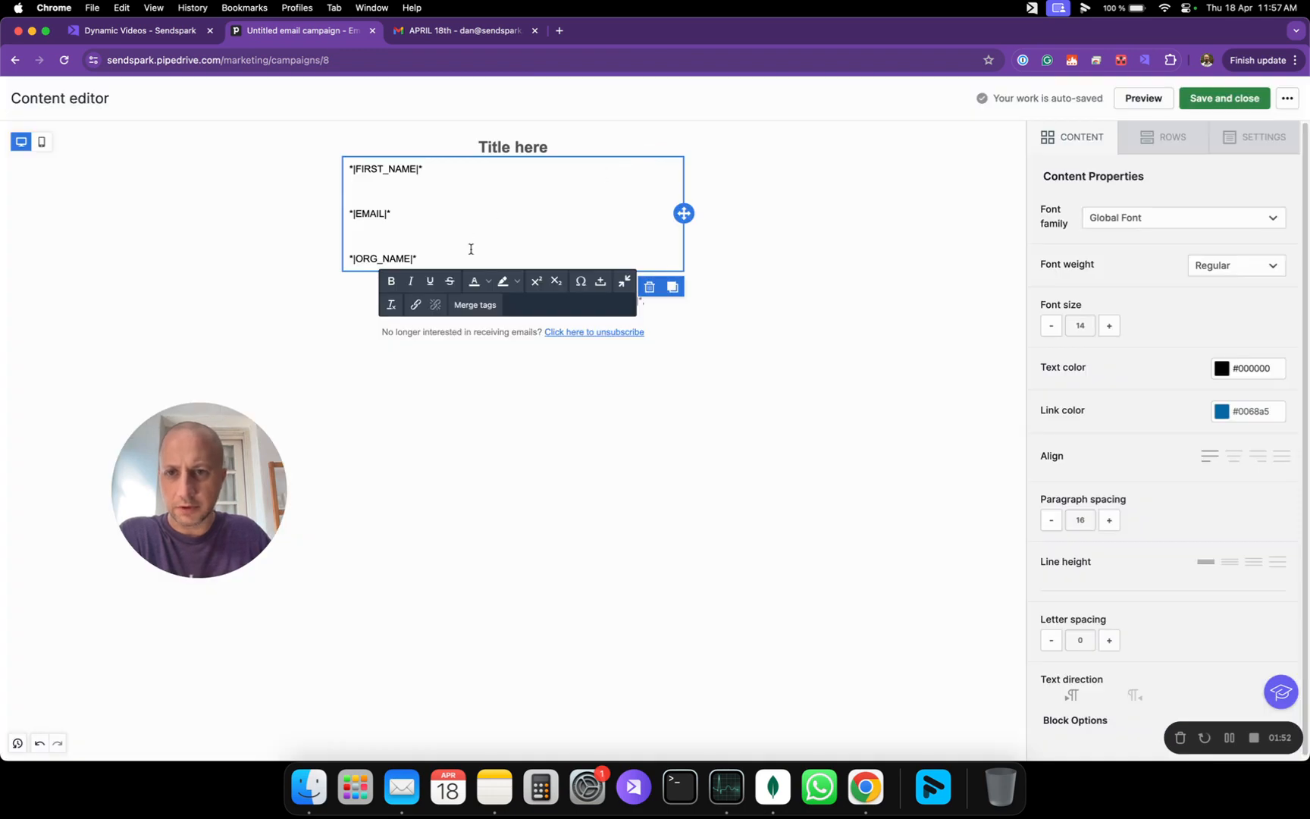
click(773, 413)
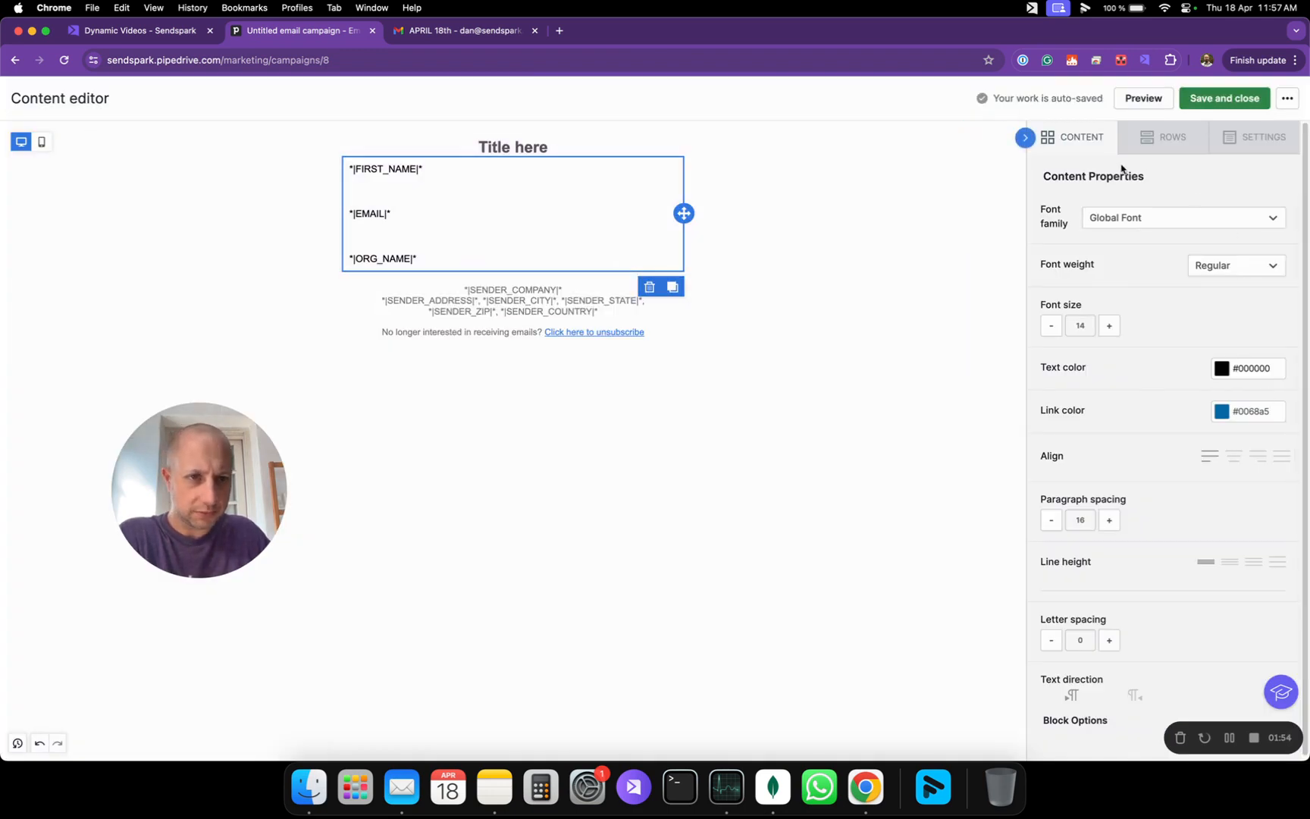
- Add an HTML block between the merge tag paragraph and the sender footer and select it for editing
click(1077, 145)
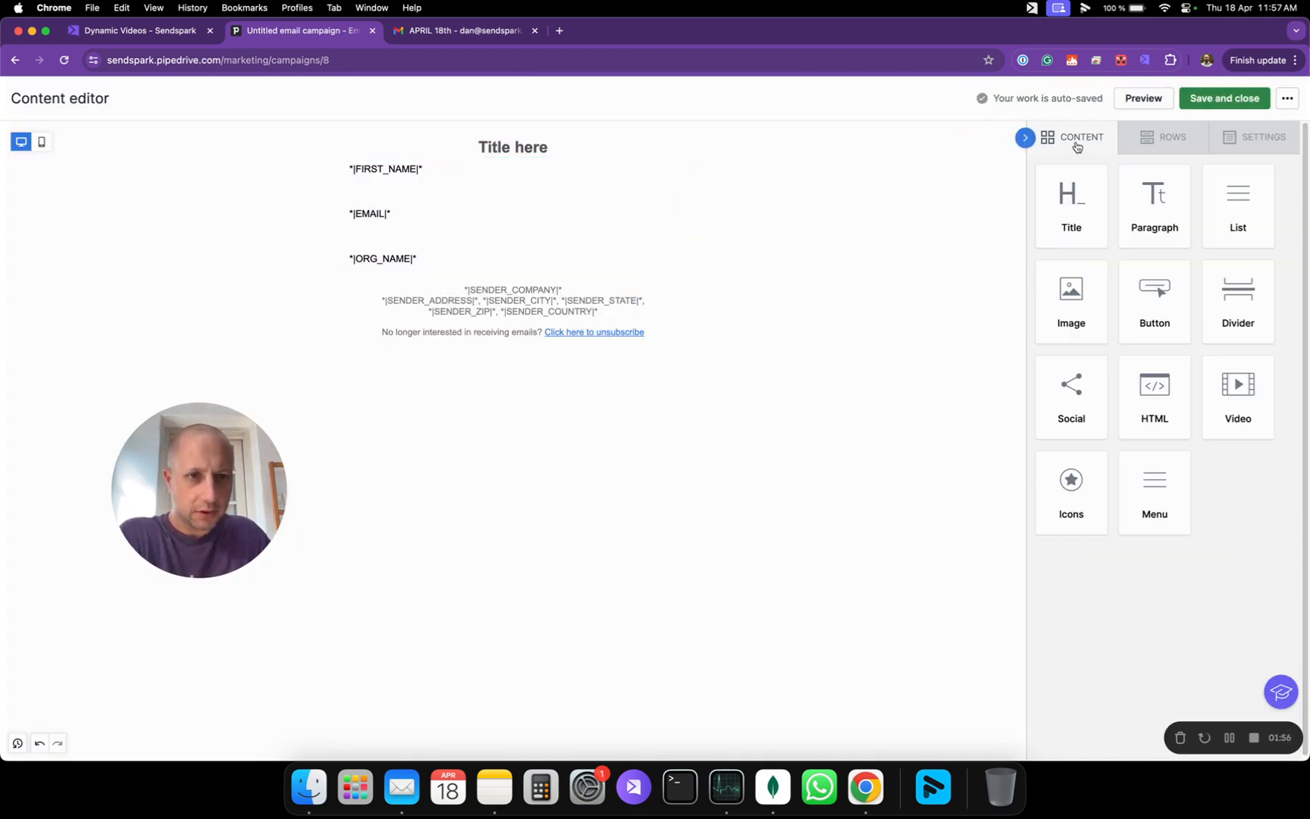
drag(1130, 429, 594, 279)
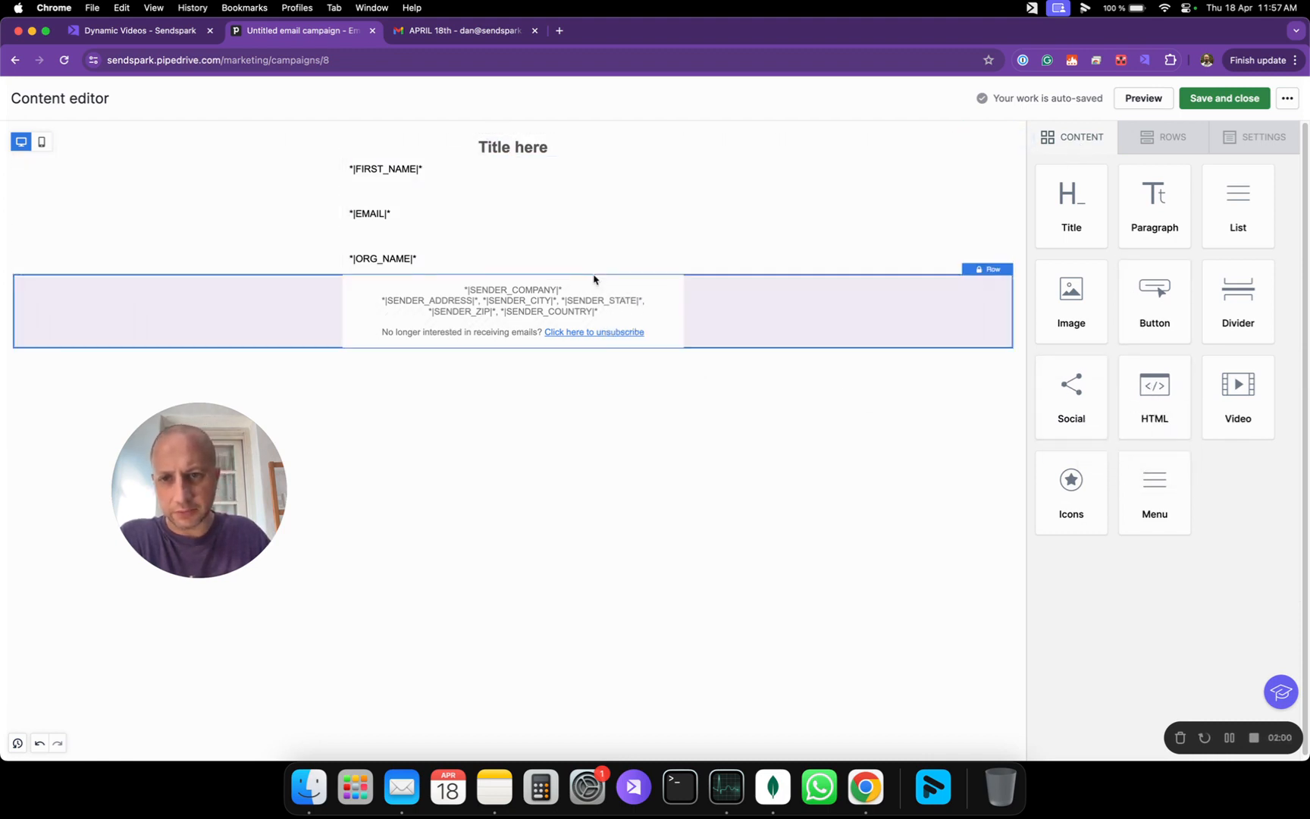
drag(1153, 388, 529, 270)
click(592, 279)
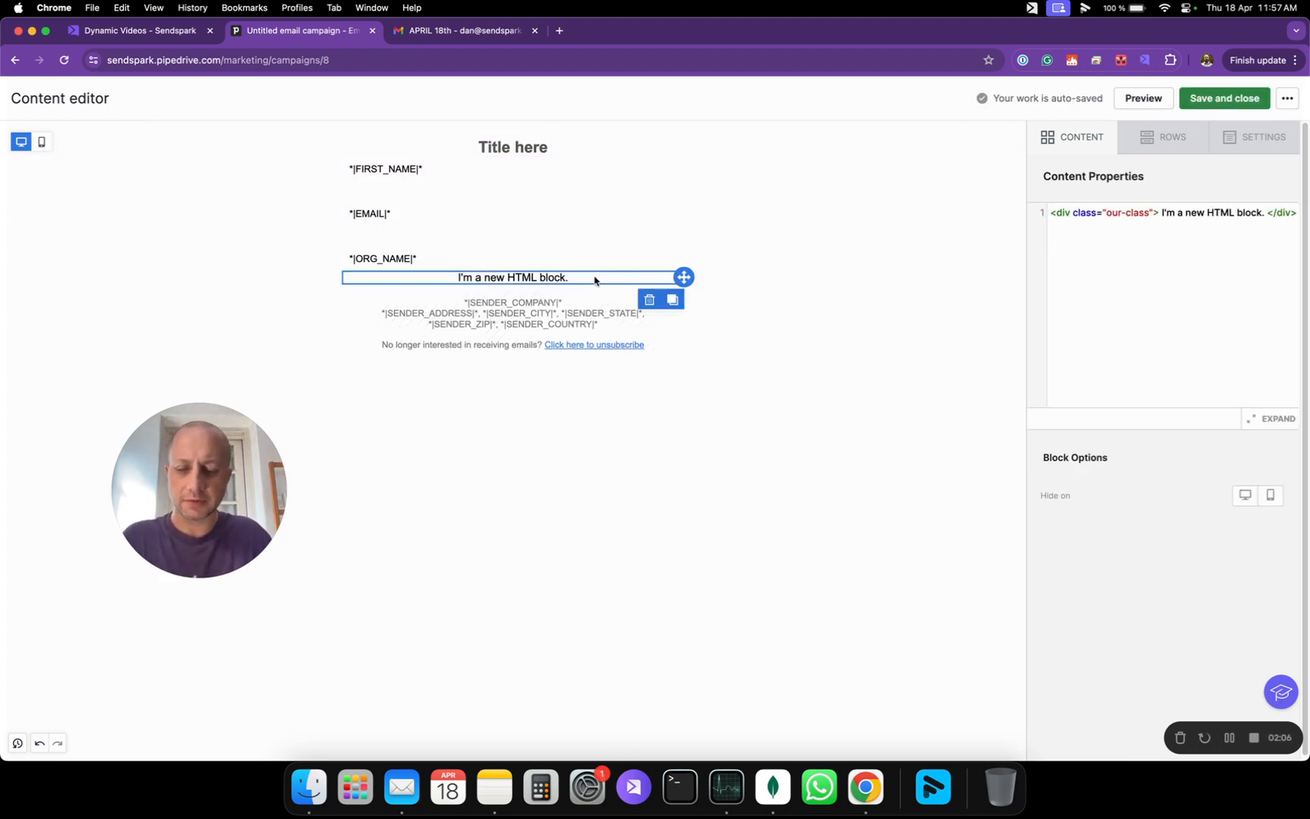
- Replace the HTML block's placeholder code with the copied Sendspark video snippet, and save and close the email content
click(1242, 209)
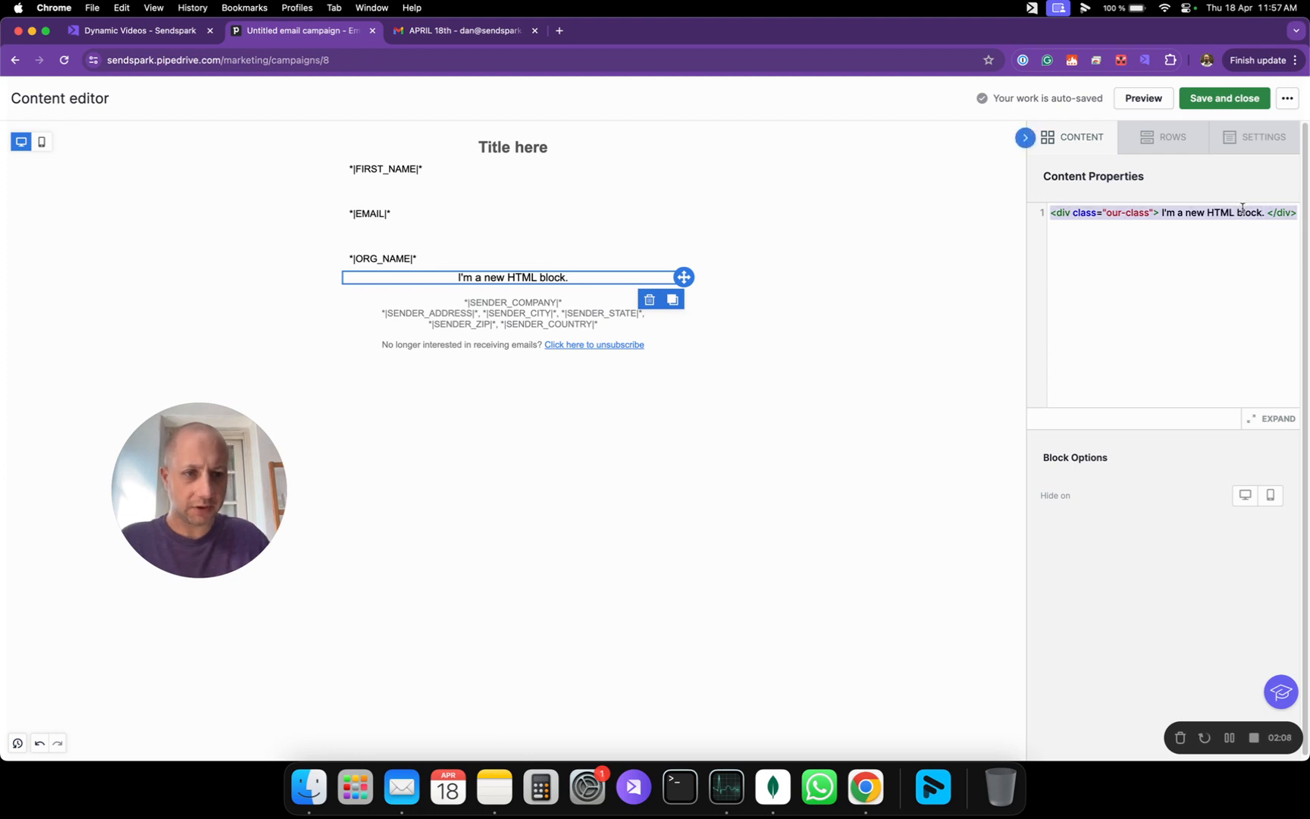
key(BackSpace)
key(super+v)
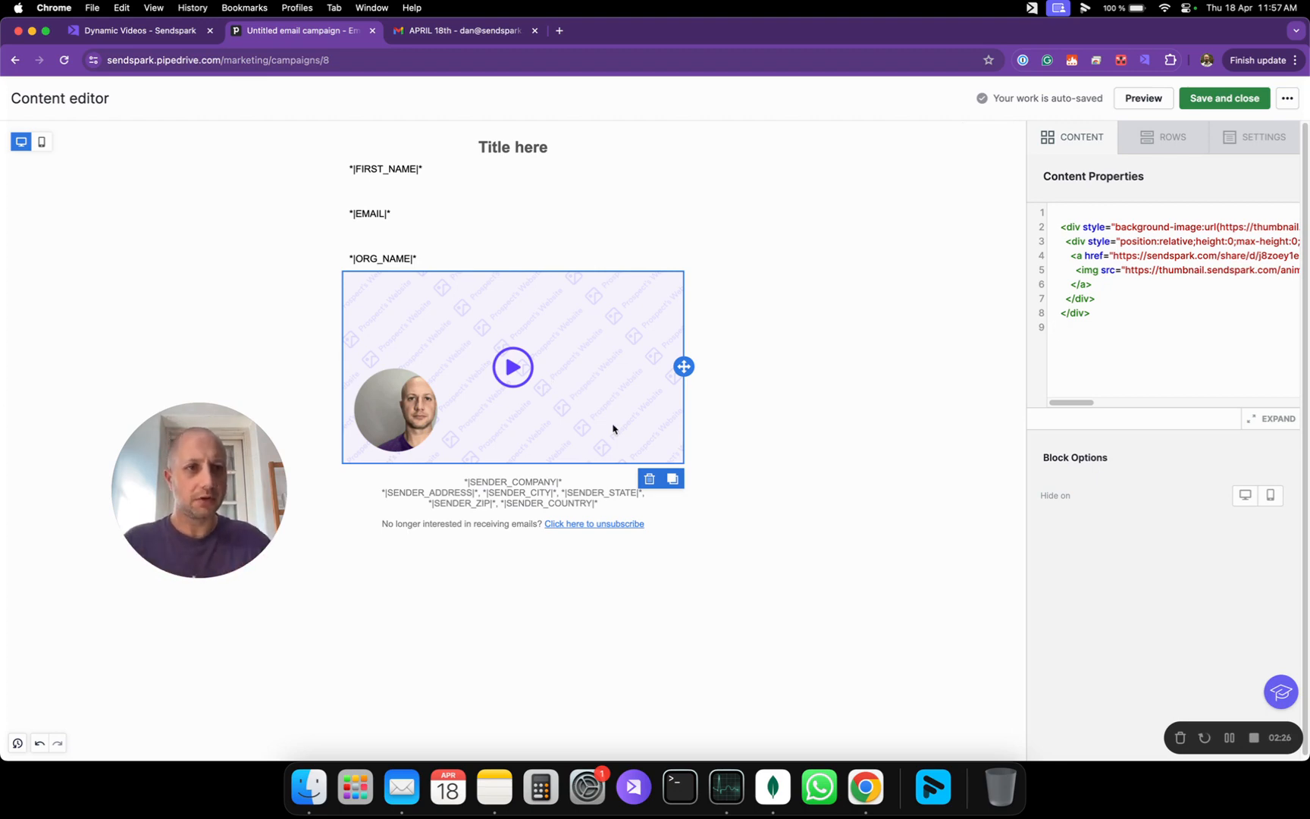
click(1239, 98)
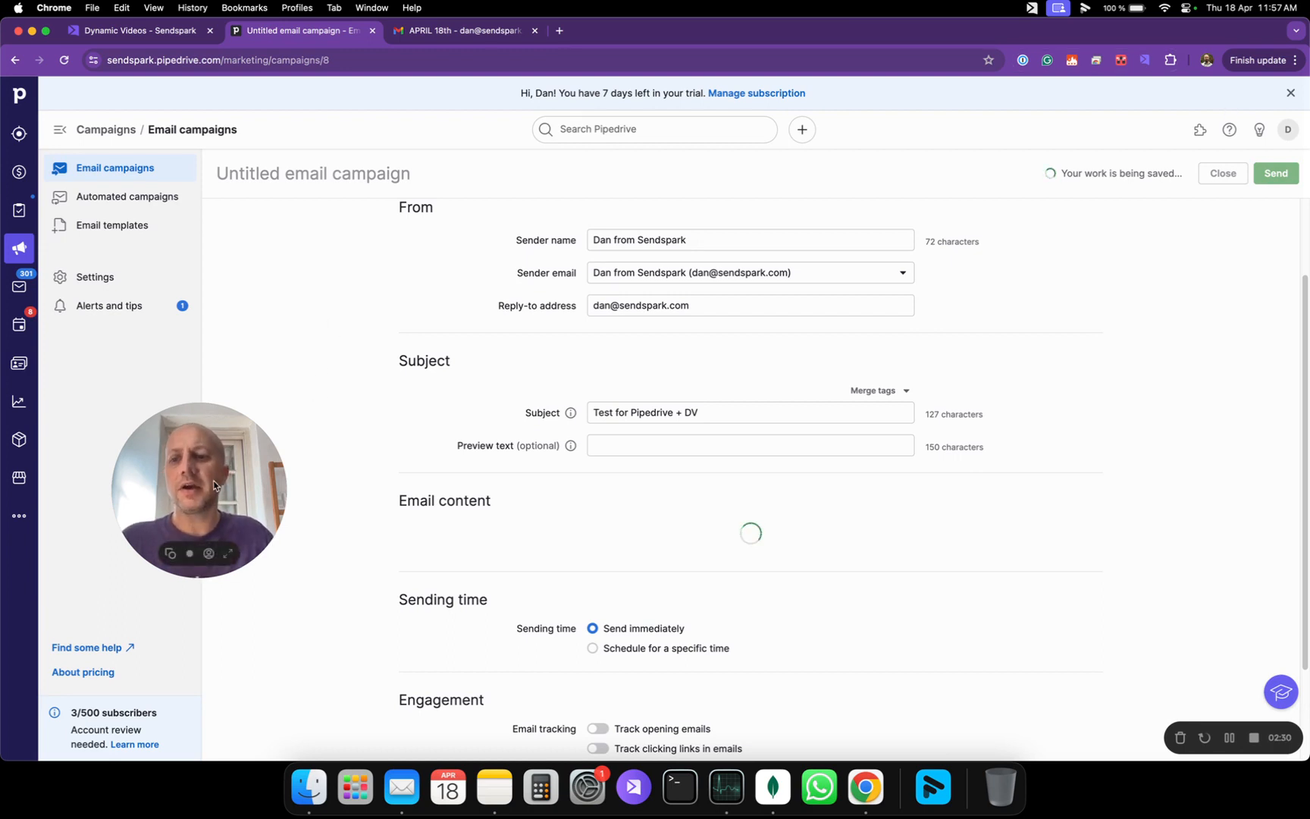
drag(213, 486, 276, 431)
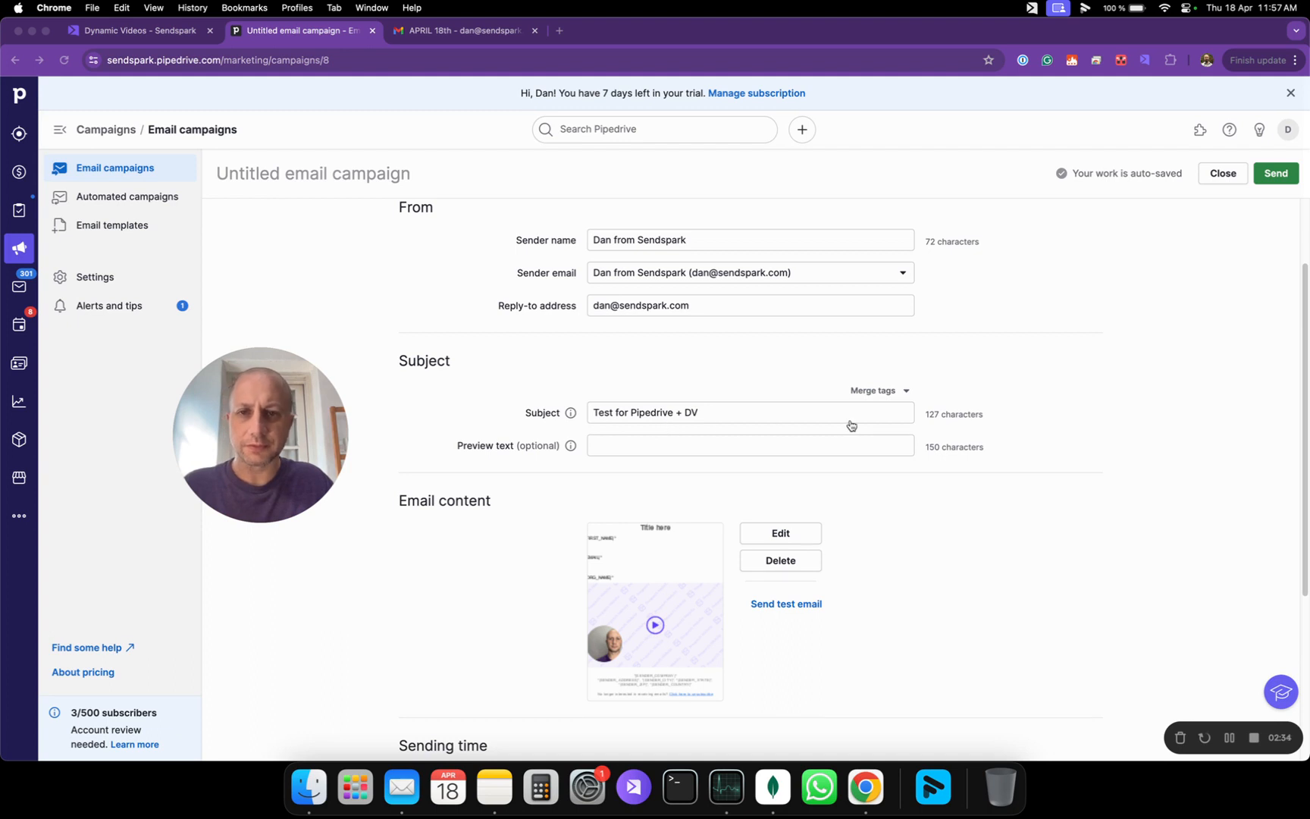
scroll(849, 426, up, 3)
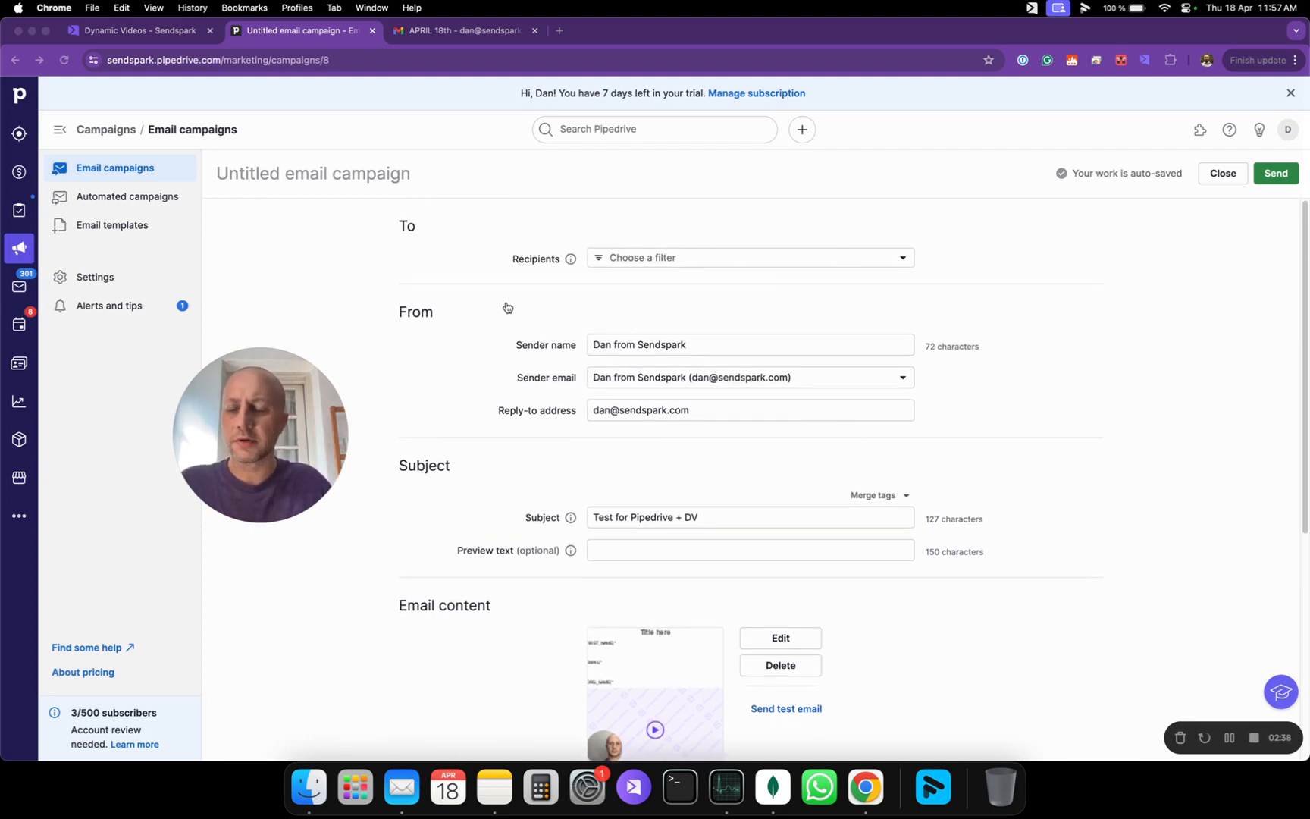
drag(278, 445, 281, 493)
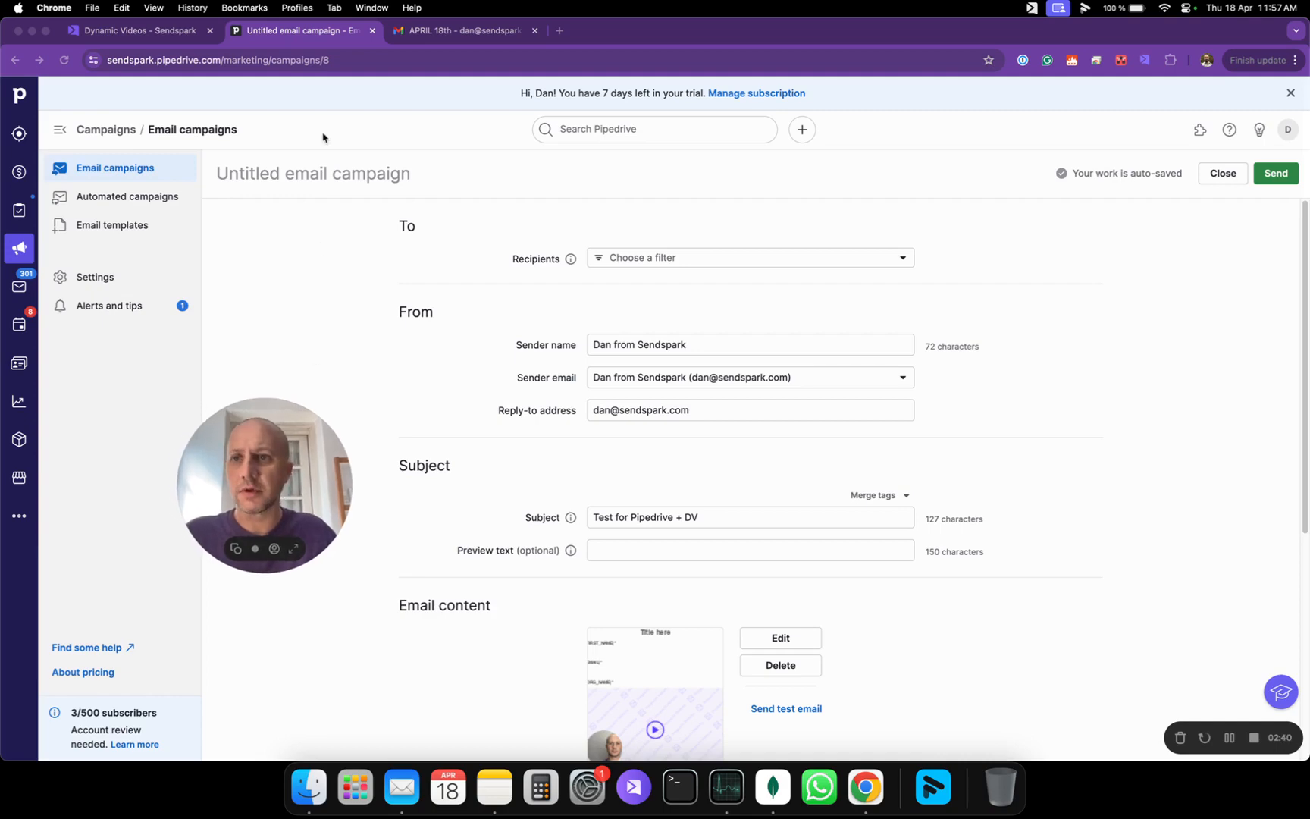
- Switch to the Sendspark dynamic video page and close the share dialog to examine the generated videos list
click(134, 44)
click(134, 38)
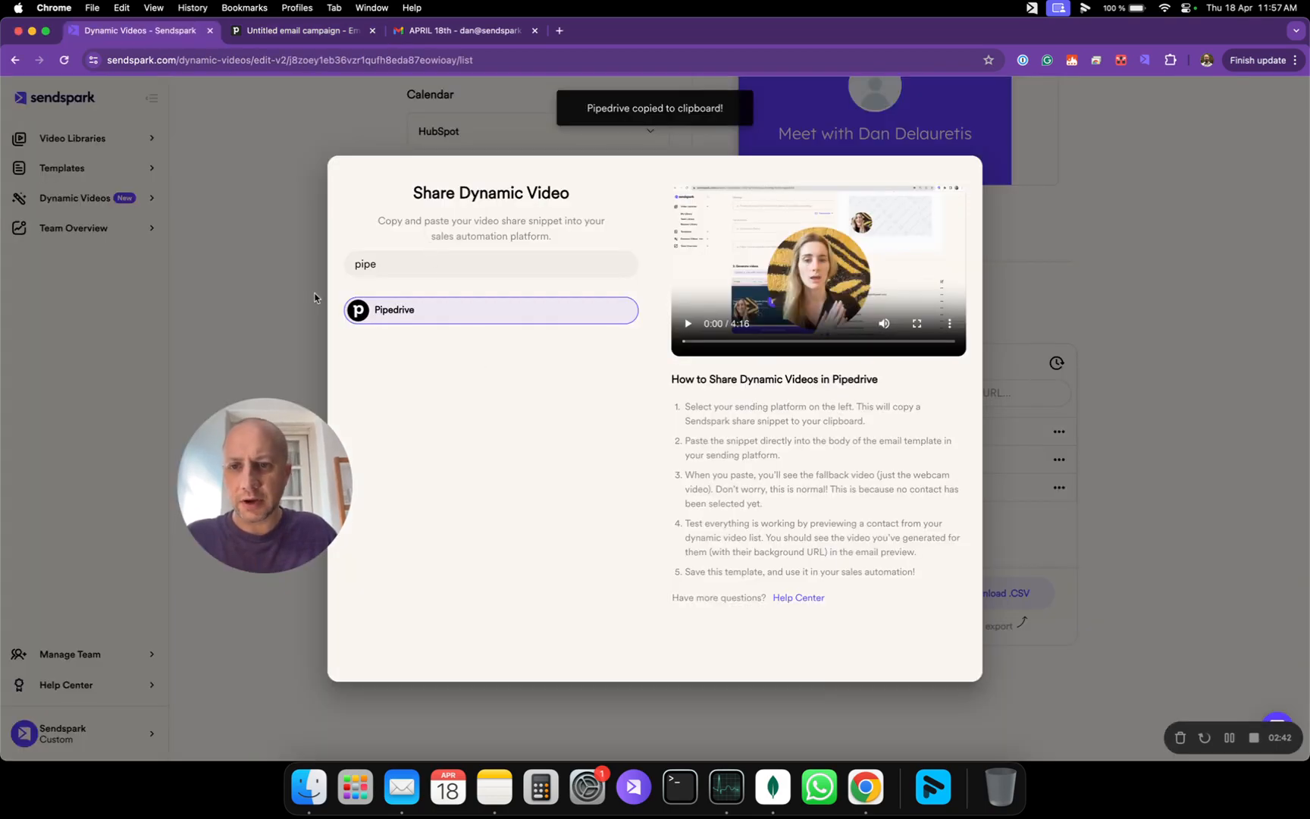
click(262, 293)
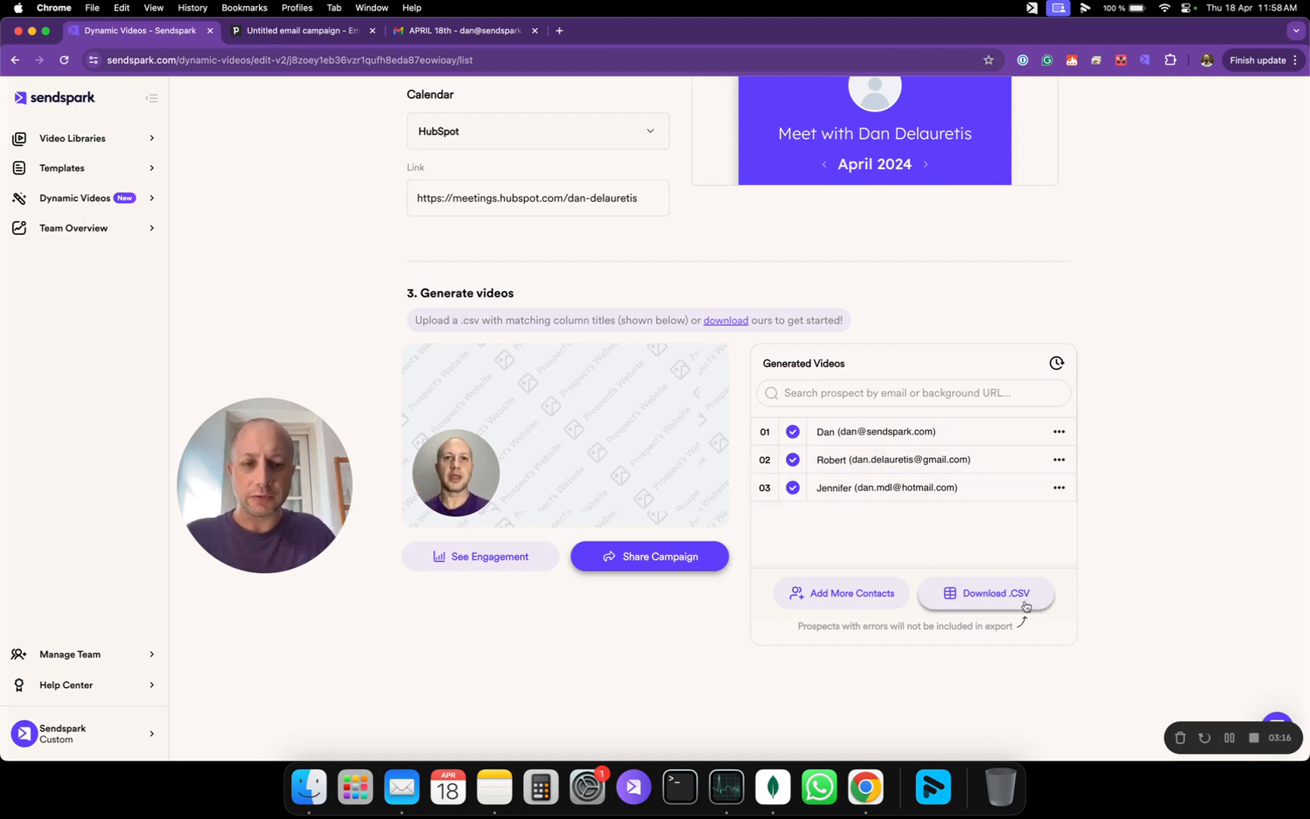
- Return to Pipedrive, dismiss the chat popup, and start a data import from the People contacts list
click(287, 34)
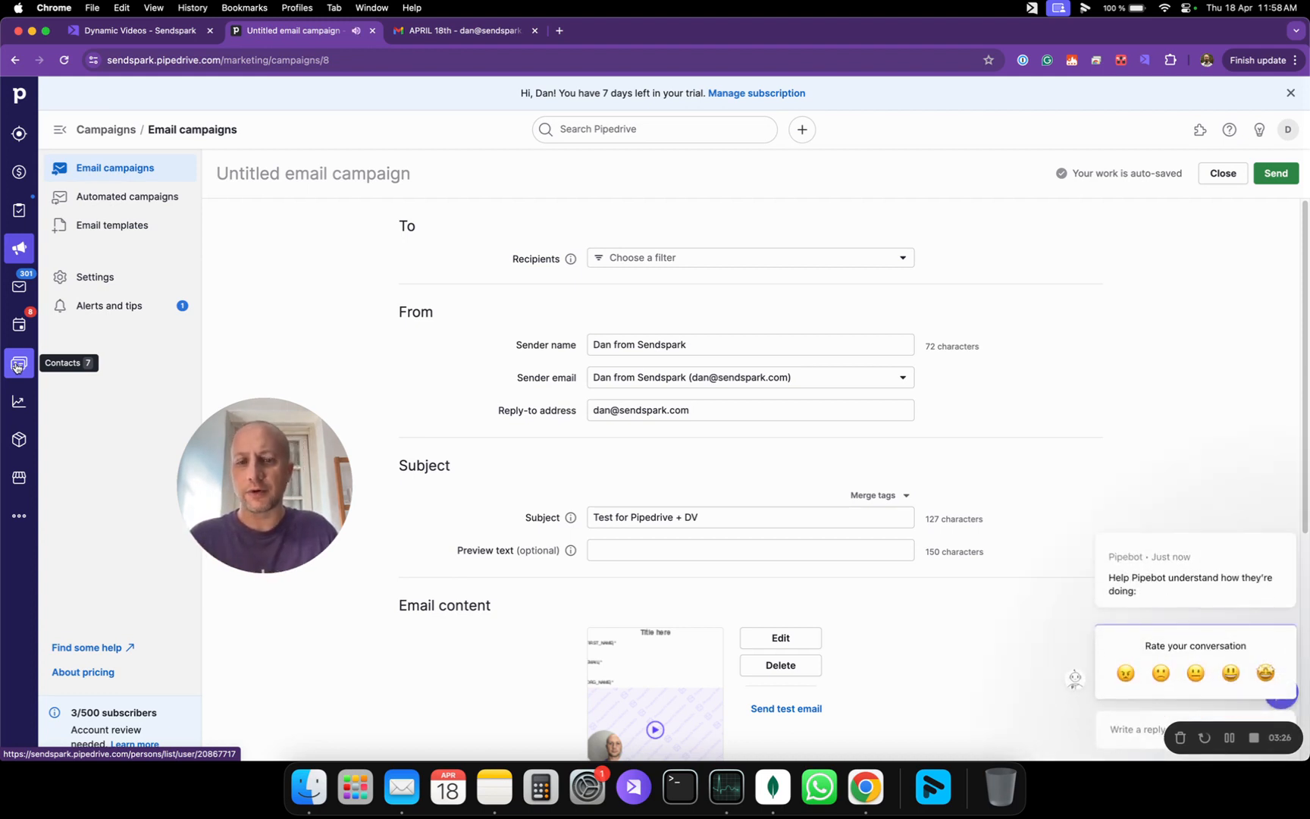
mouse_move(1237, 573)
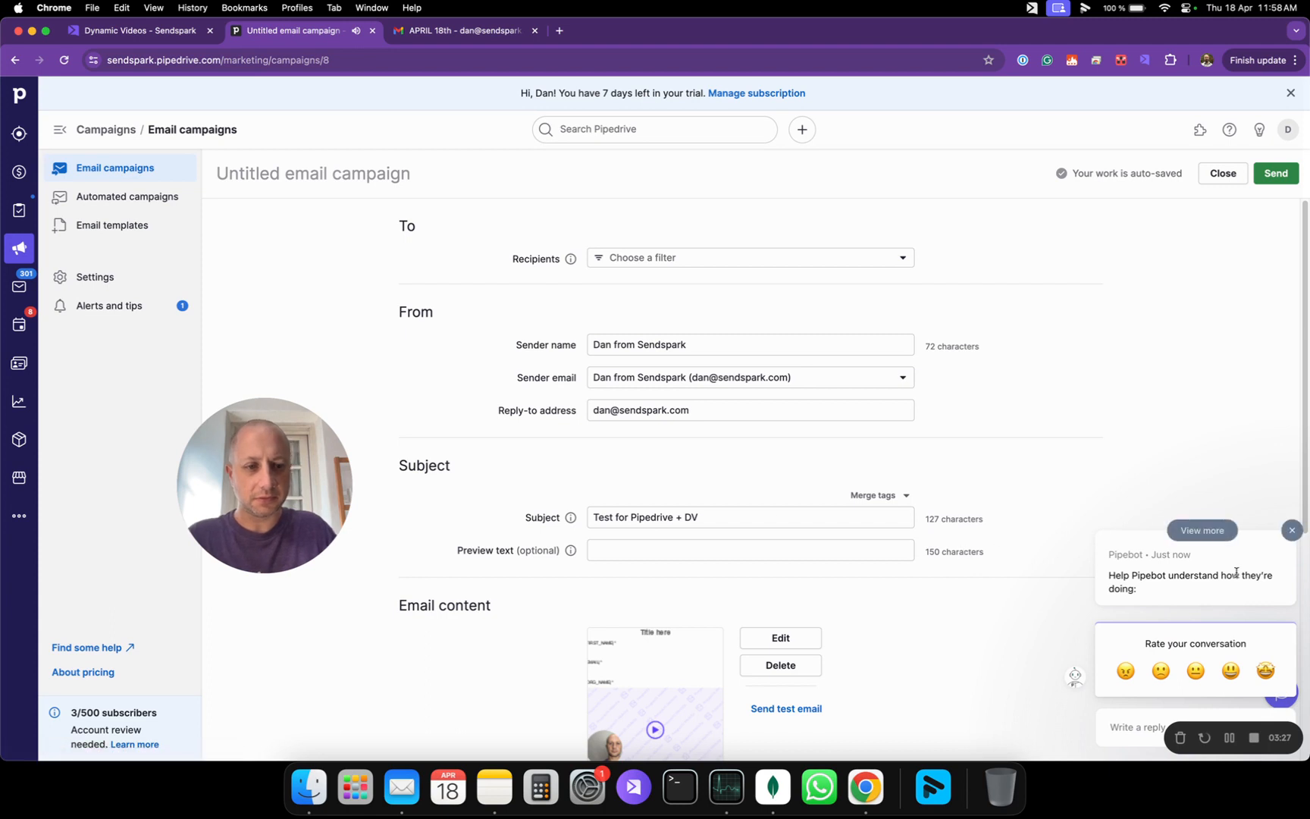
click(1293, 530)
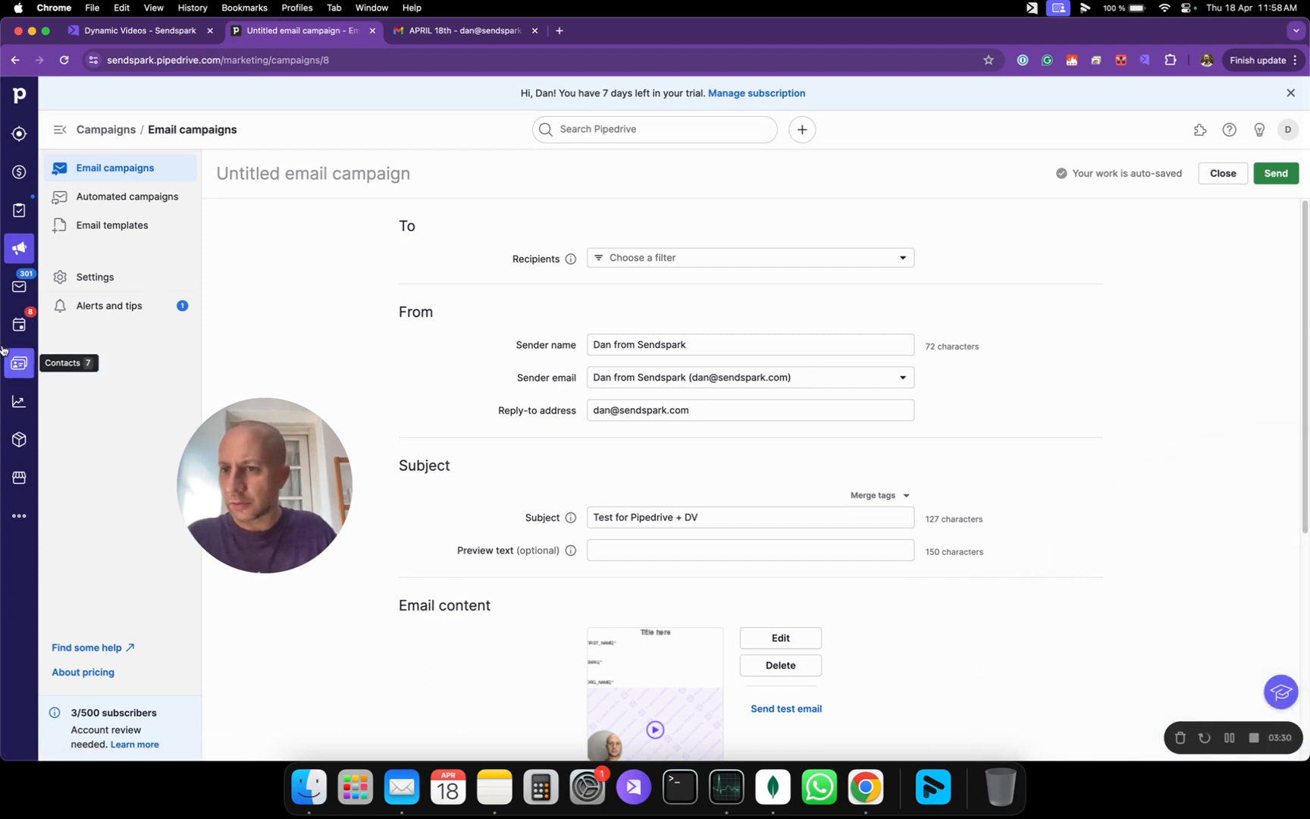
click(15, 365)
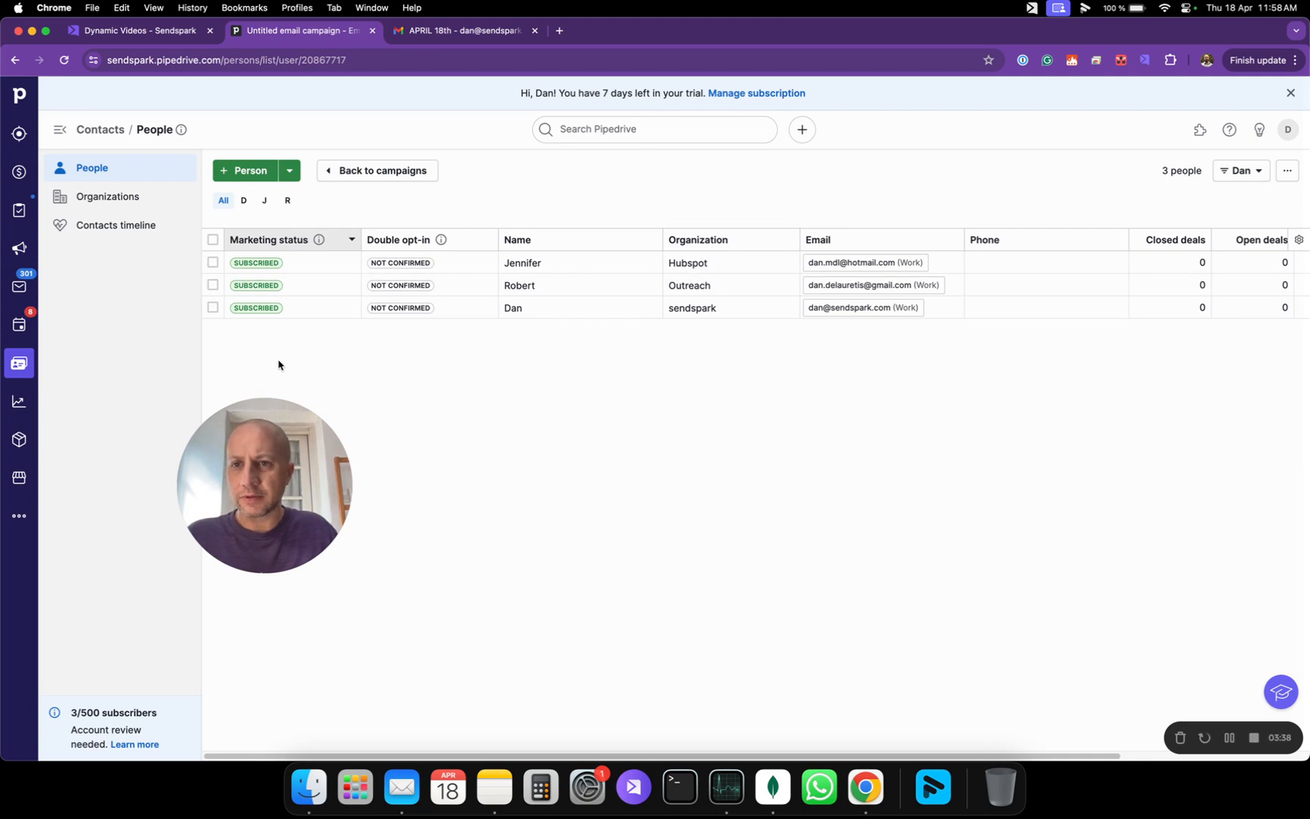
click(289, 171)
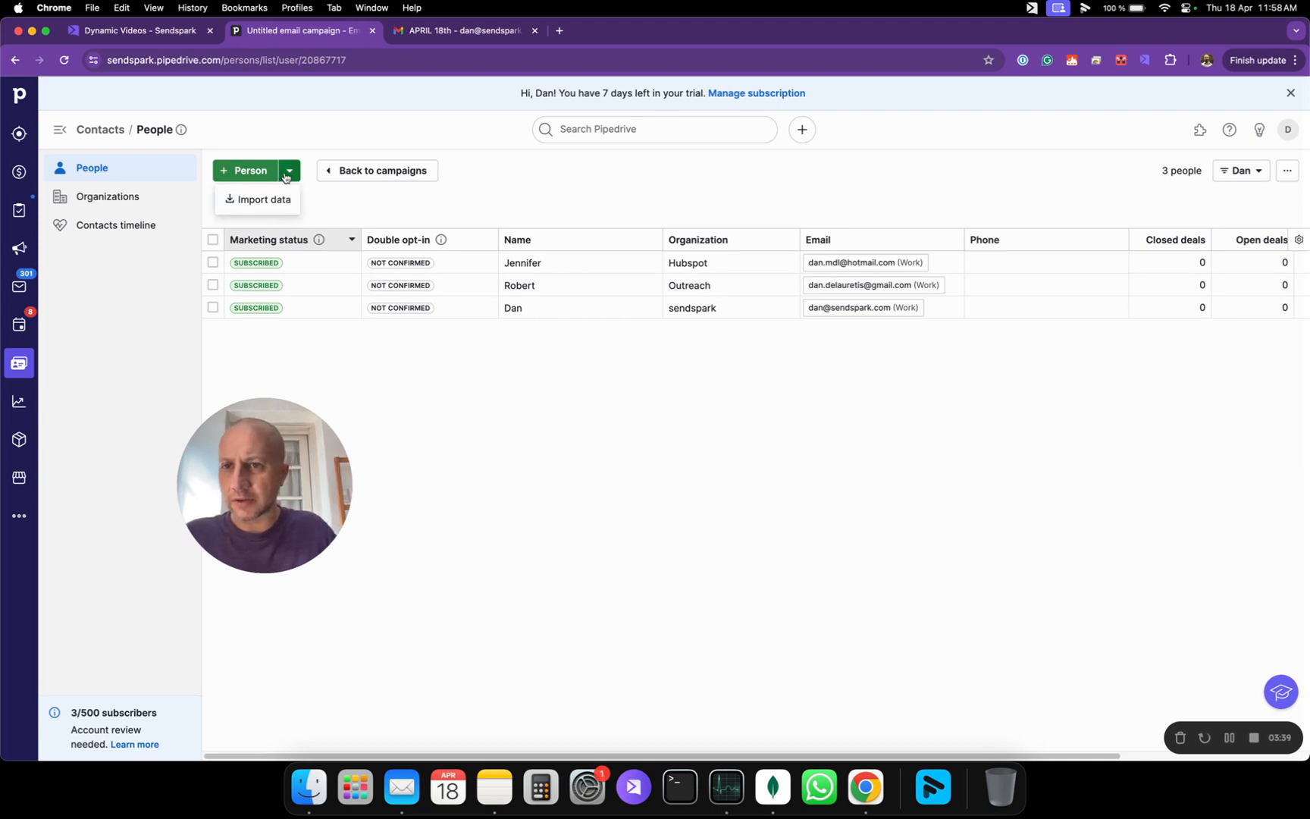
click(266, 200)
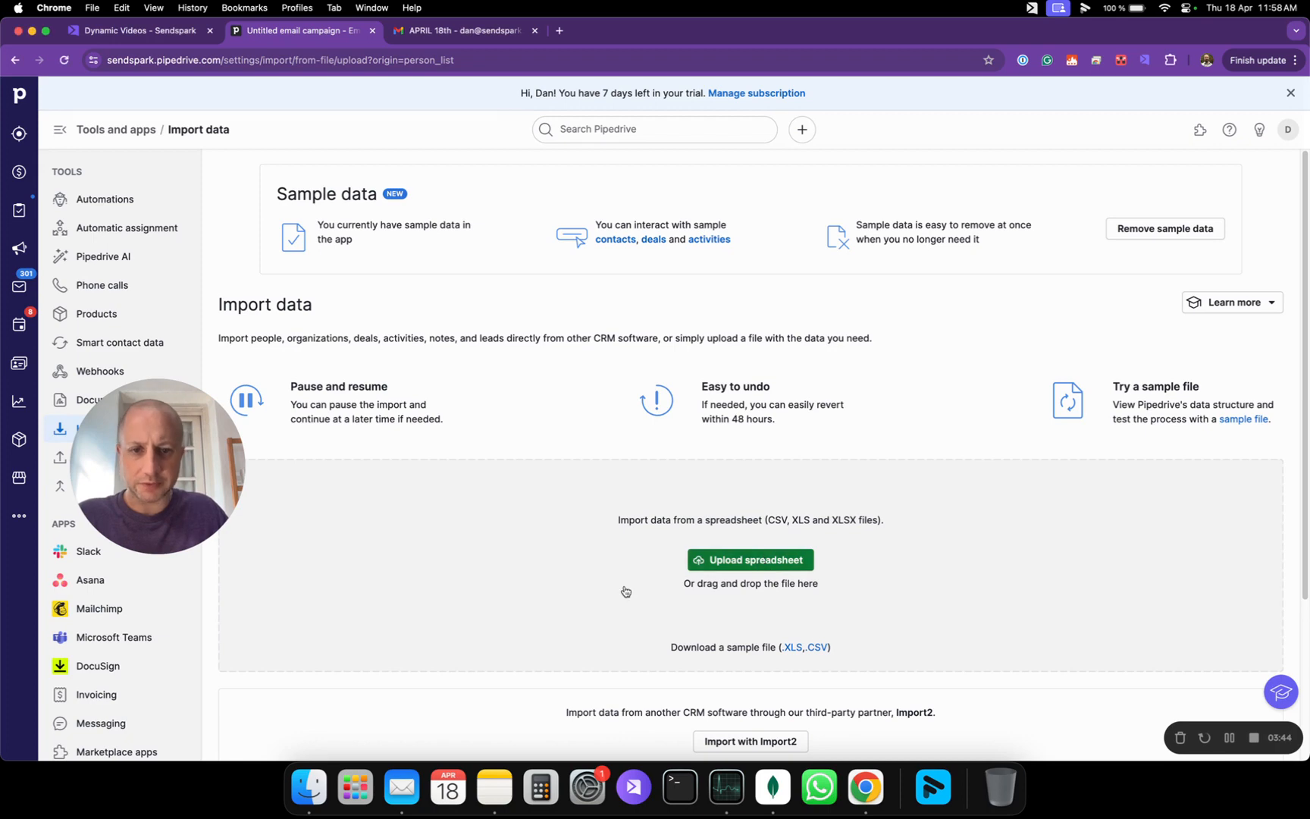
- Upload the "3 dv original" spreadsheet from the Downloads folder for the contact import
click(764, 561)
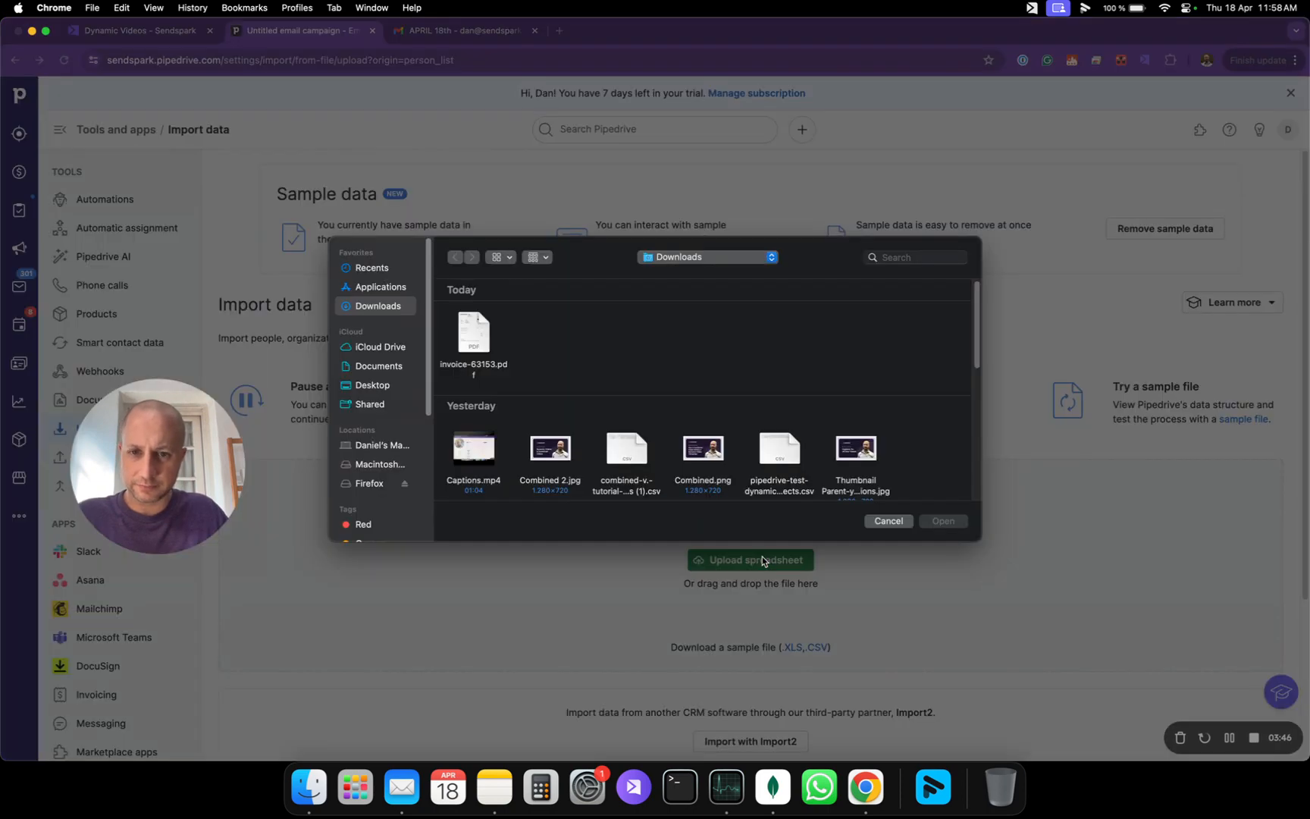
scroll(577, 421, down, 10)
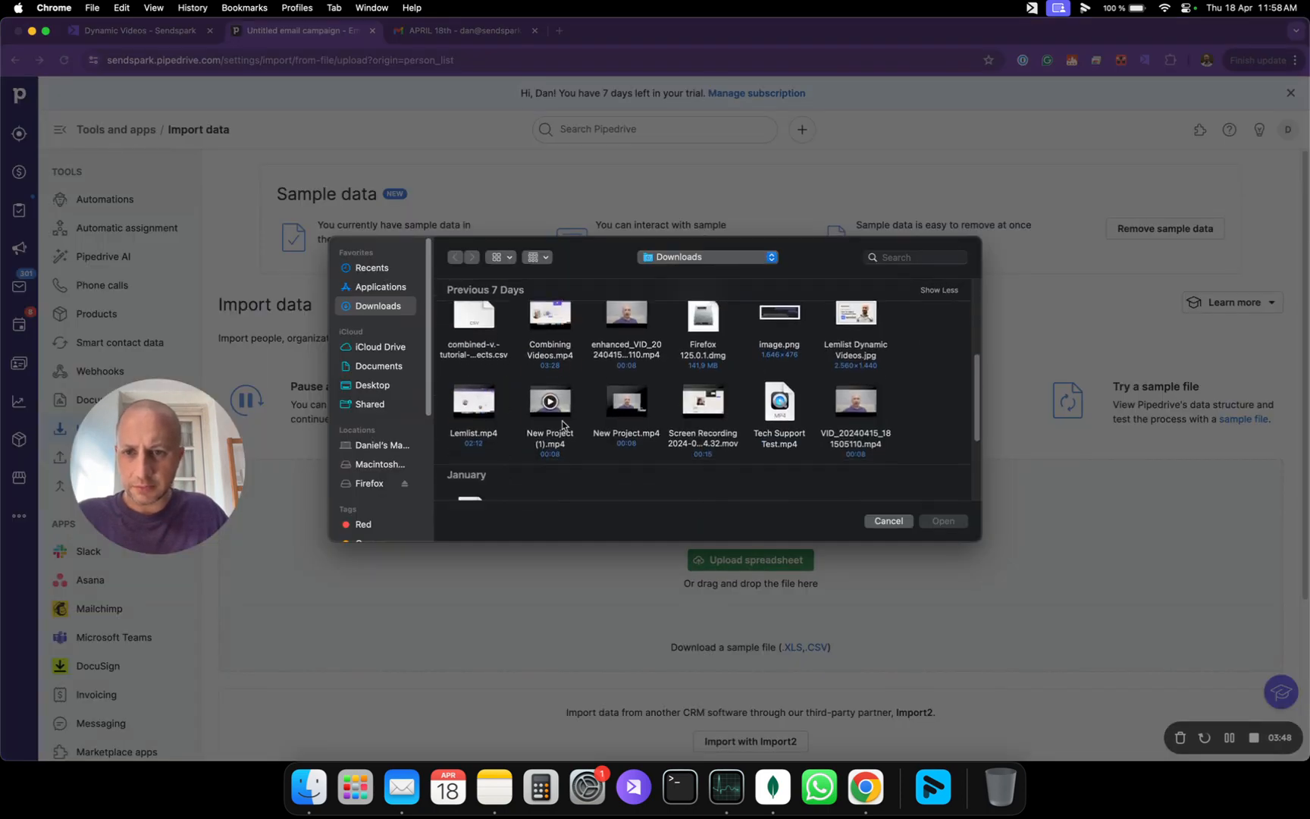
click(474, 390)
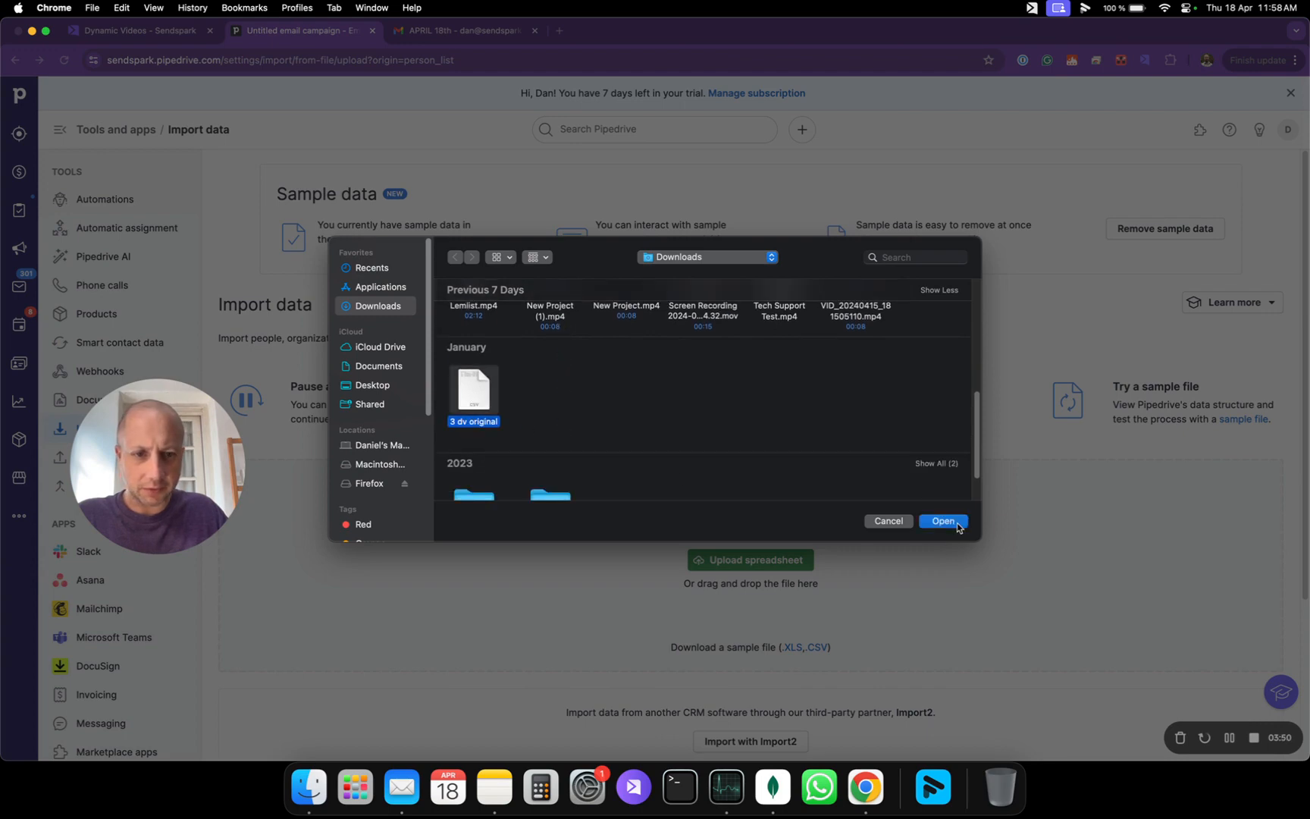
click(944, 521)
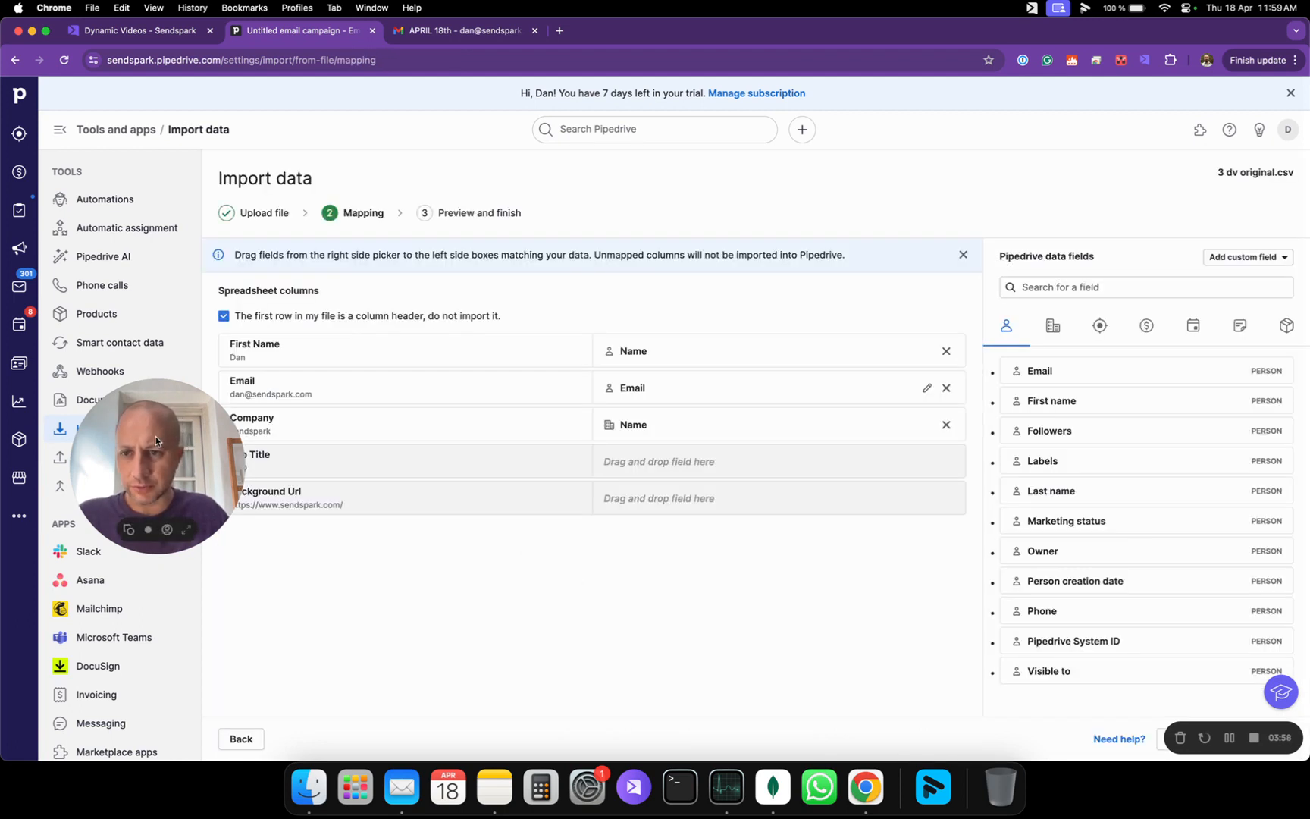
- Remove the Person Name mapping from the spreadsheet's First Name column and map that column to the Person First name field instead
drag(227, 457, 568, 610)
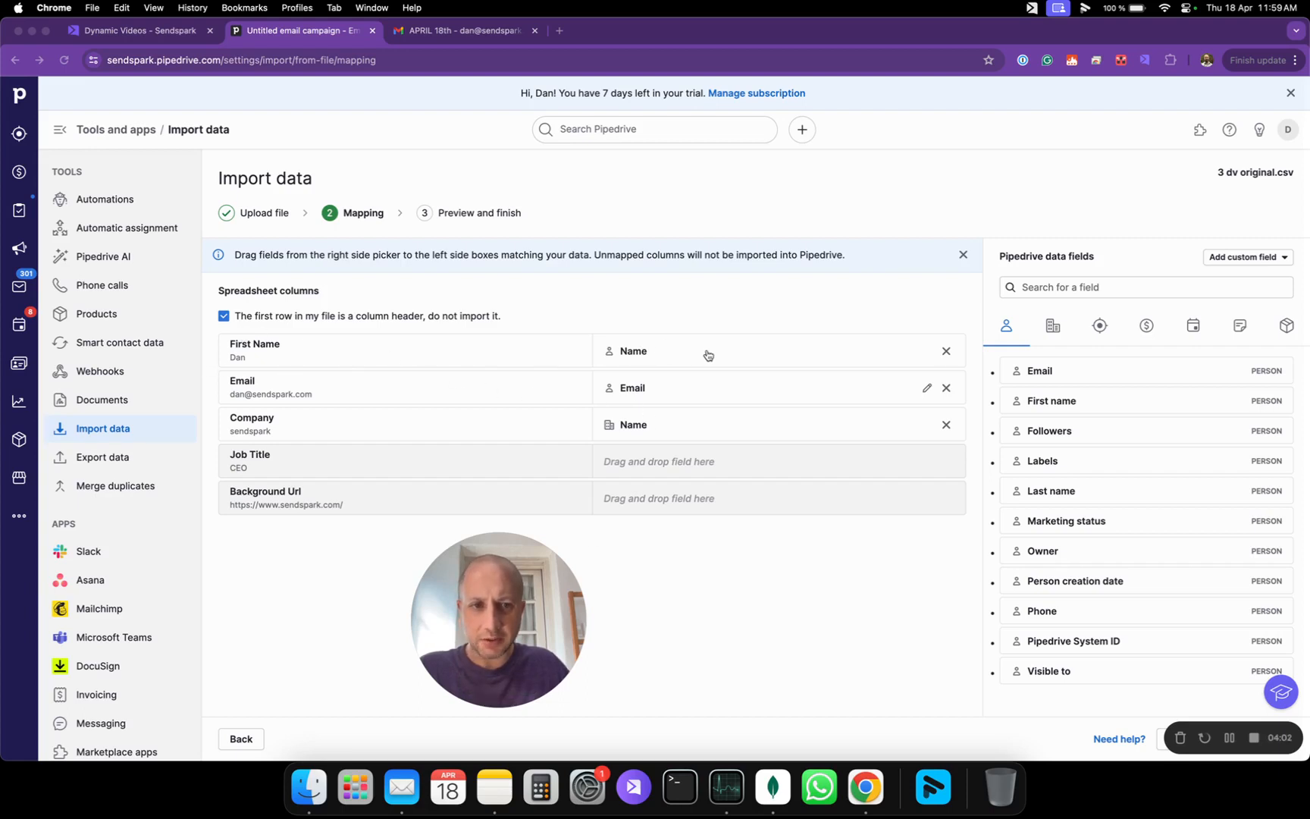
click(948, 354)
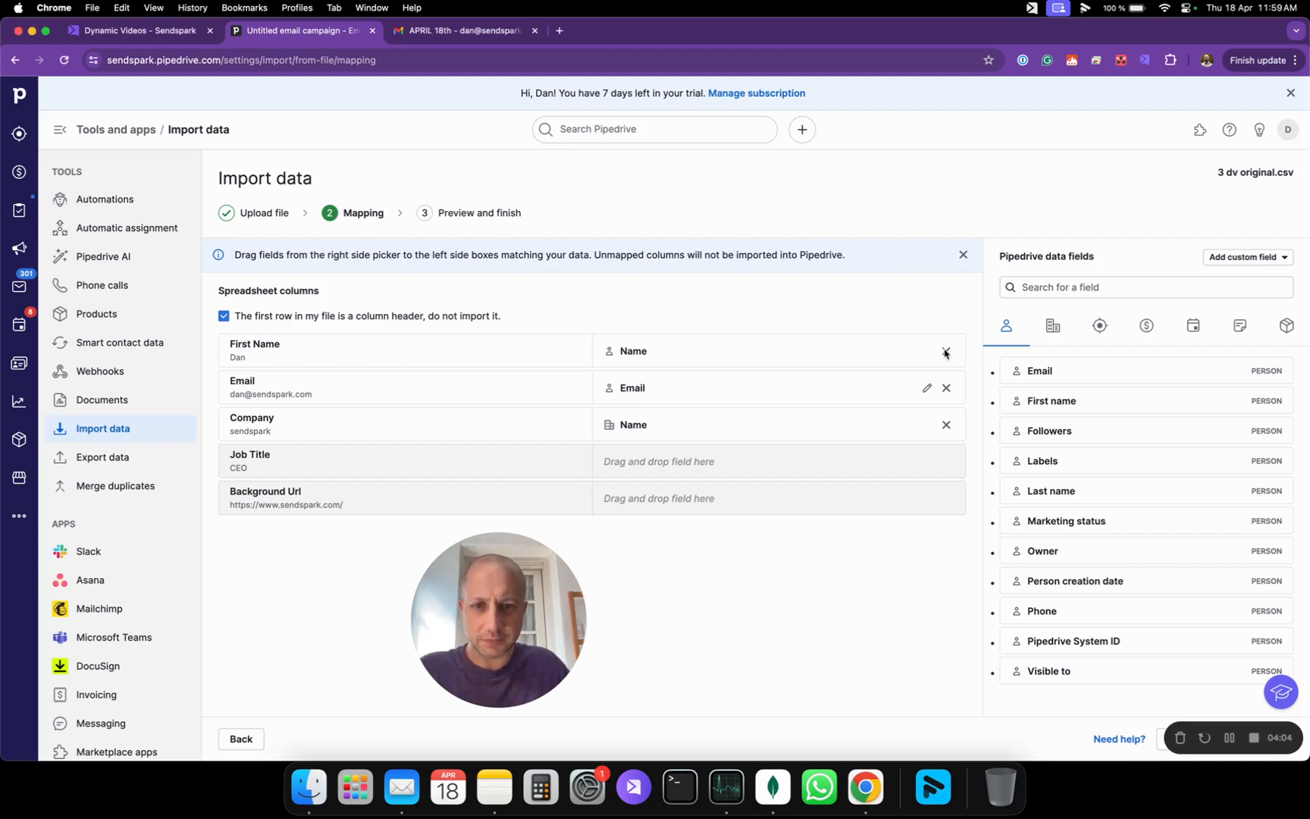
click(945, 351)
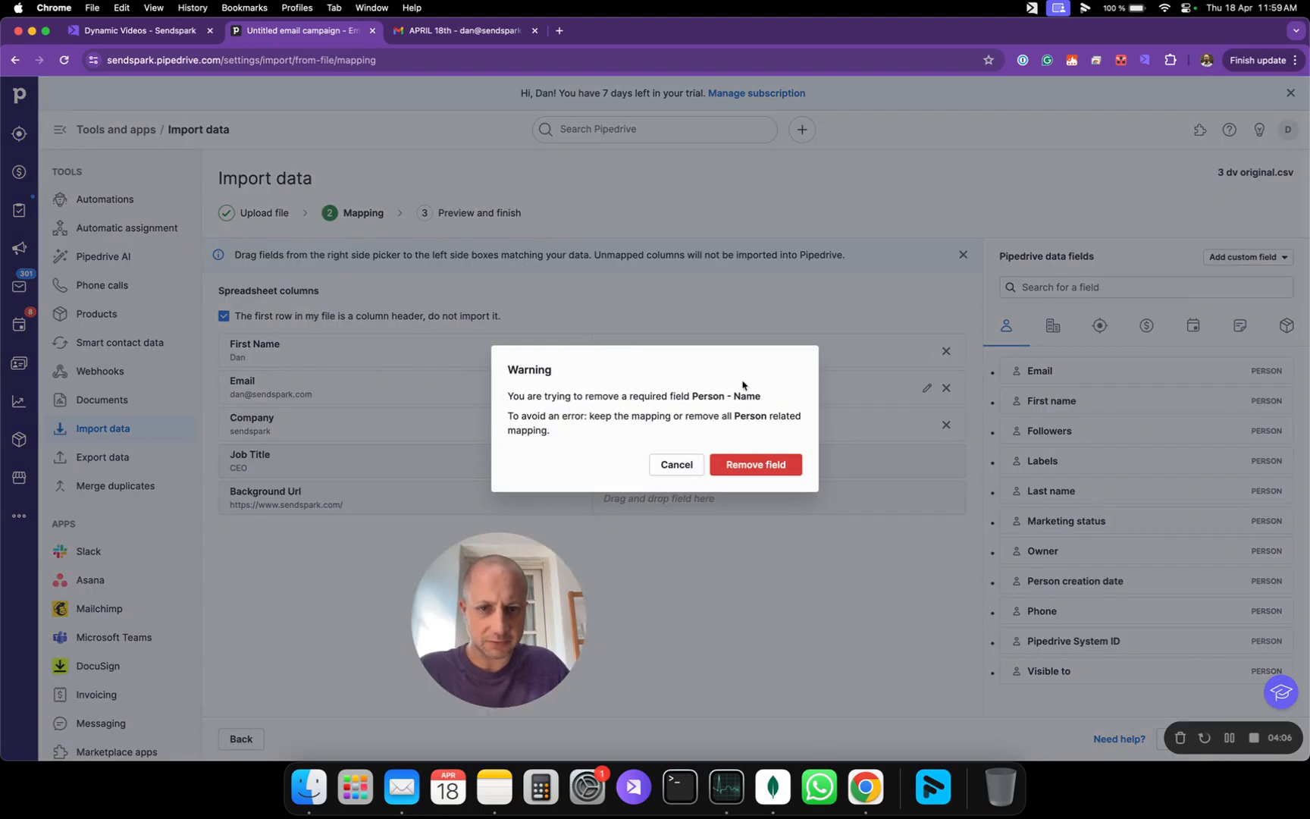
click(762, 467)
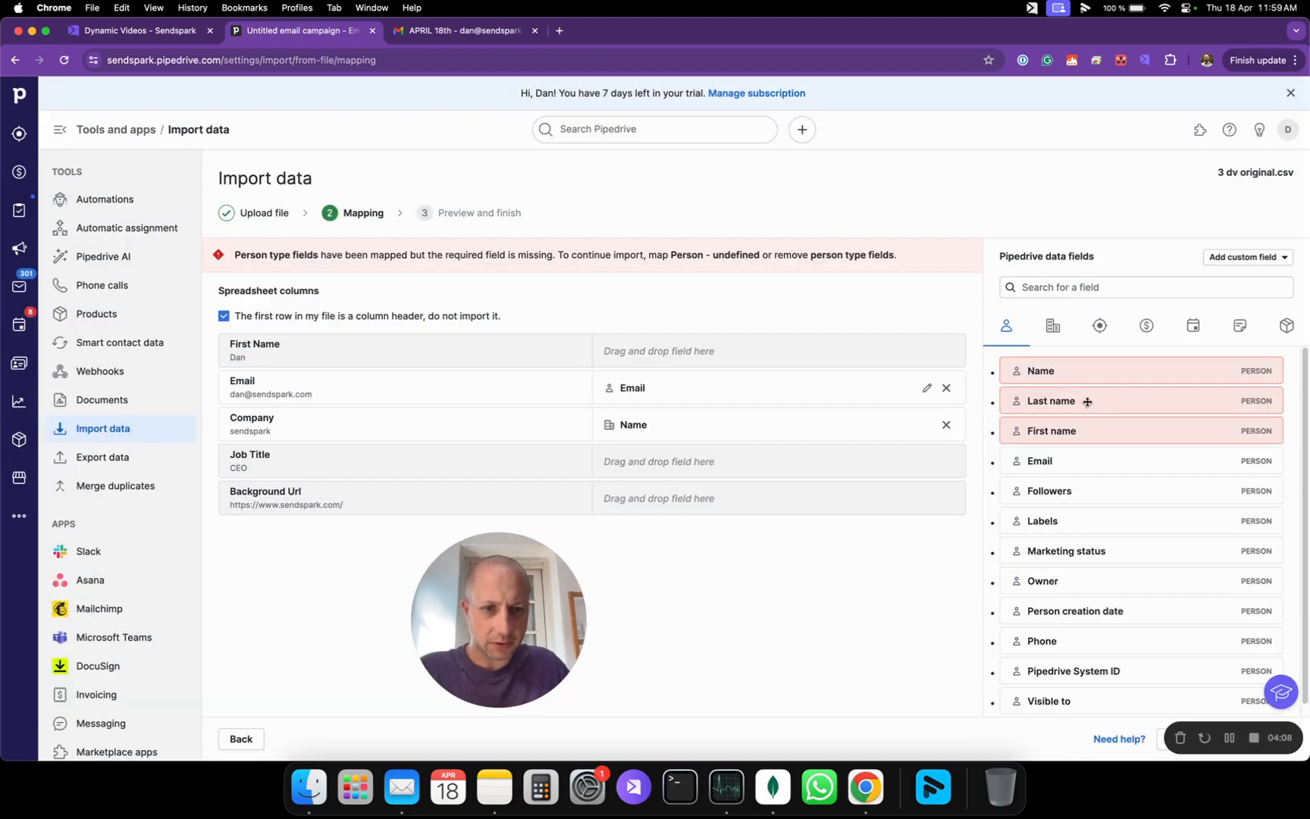
drag(1067, 430, 673, 355)
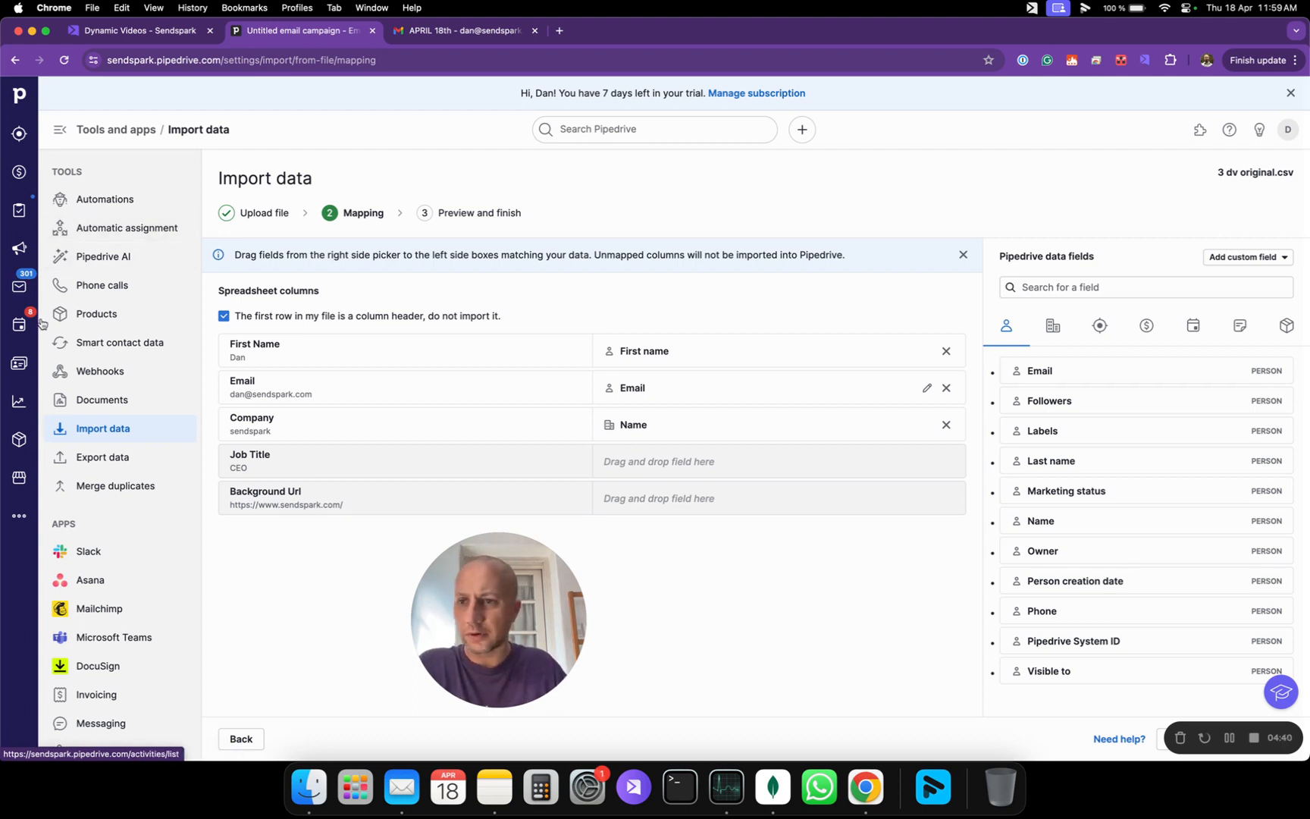
- Reopen the draft email campaign, set its recipients to the account owner's contact filter, and review the sending options
click(28, 249)
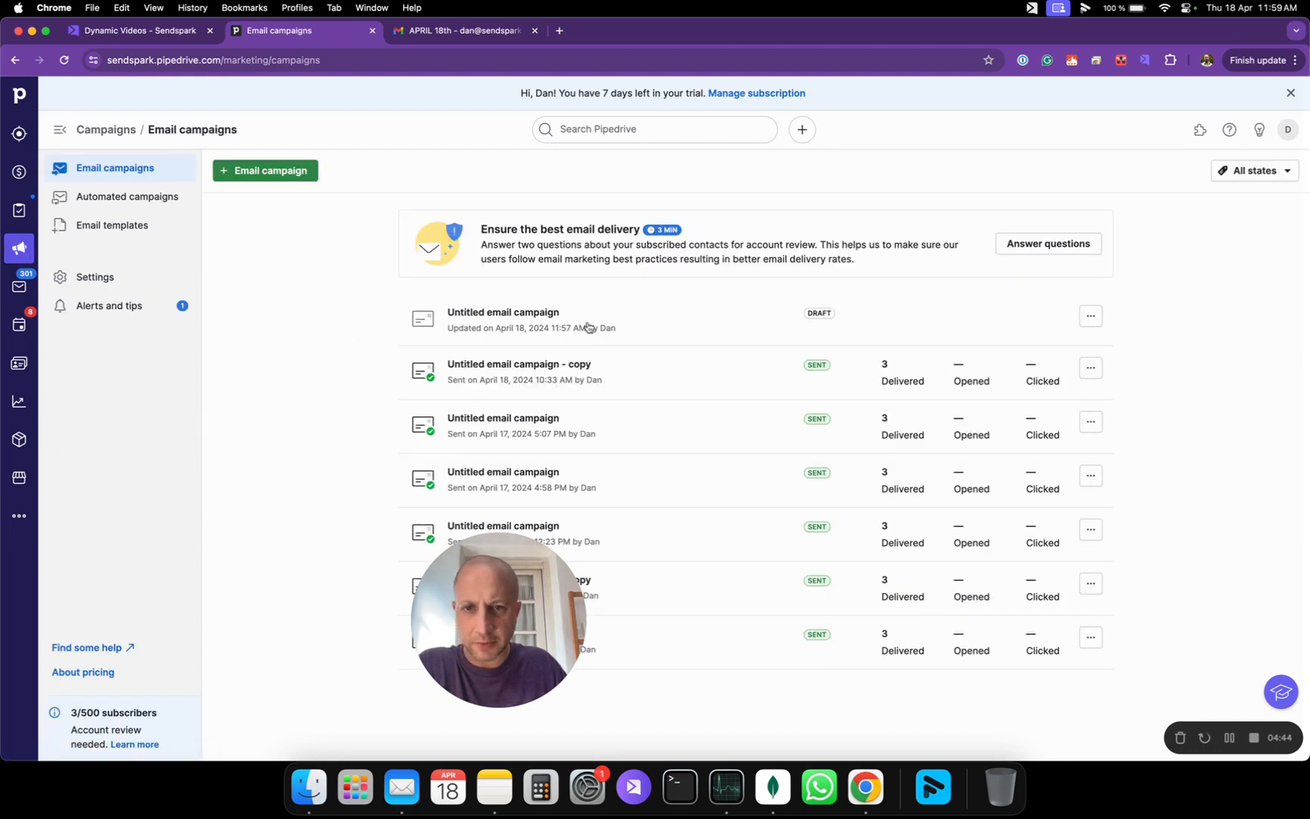
click(590, 317)
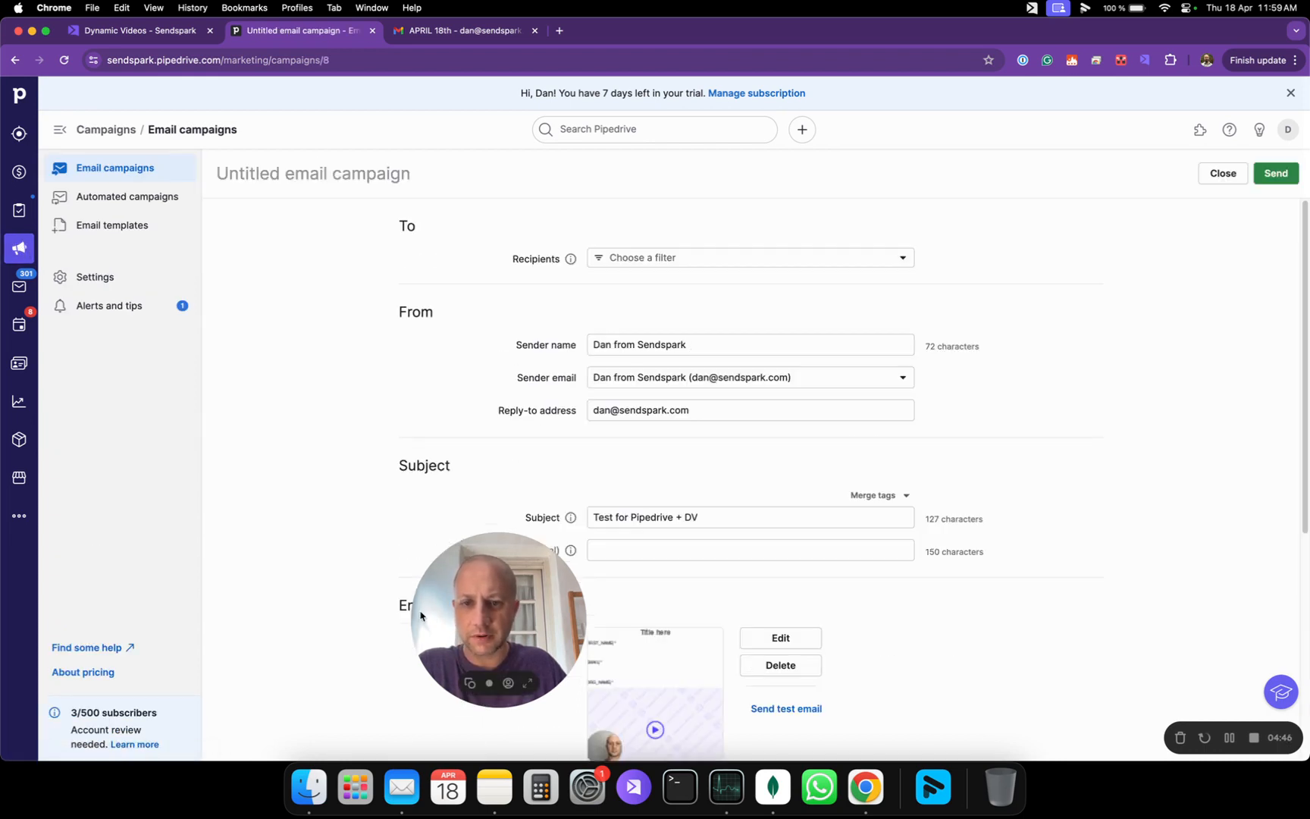
click(752, 260)
click(735, 389)
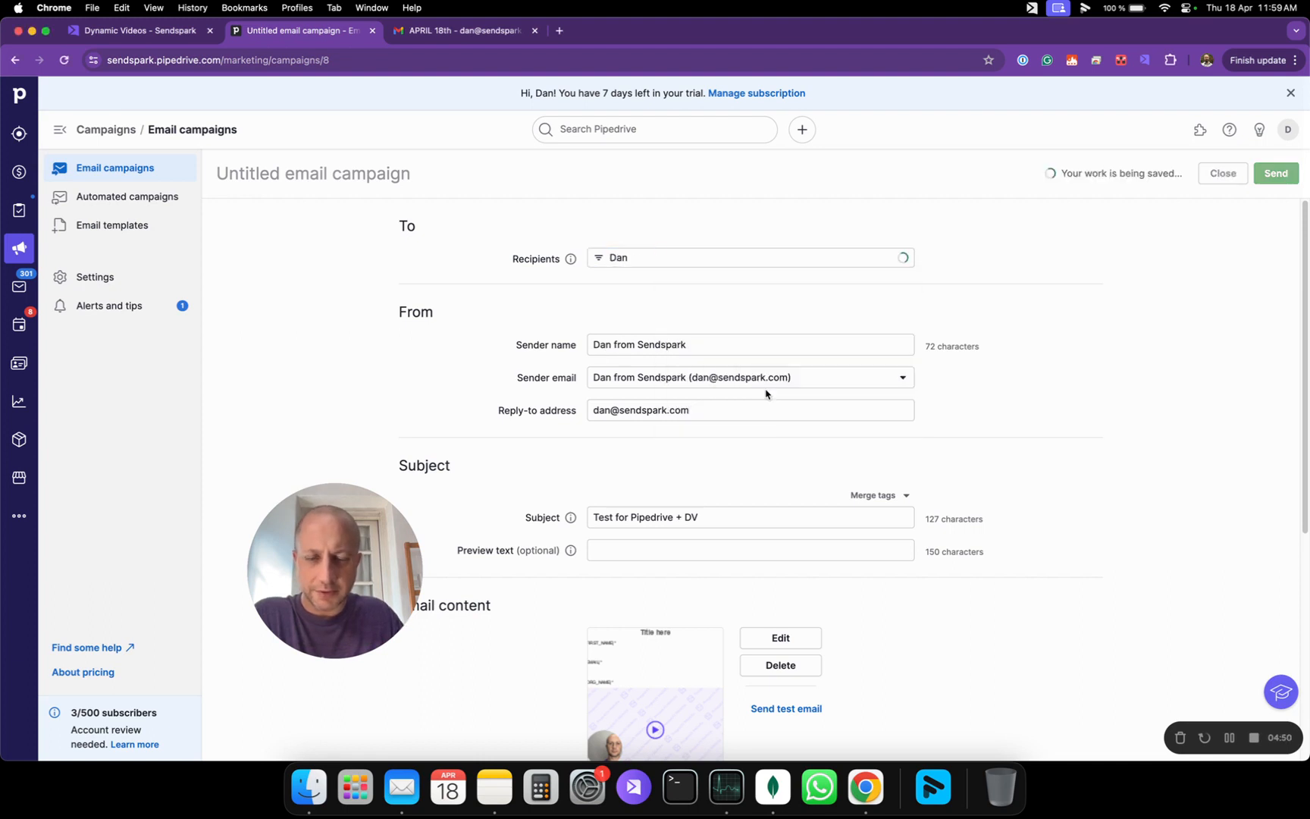
scroll(889, 435, down, 5)
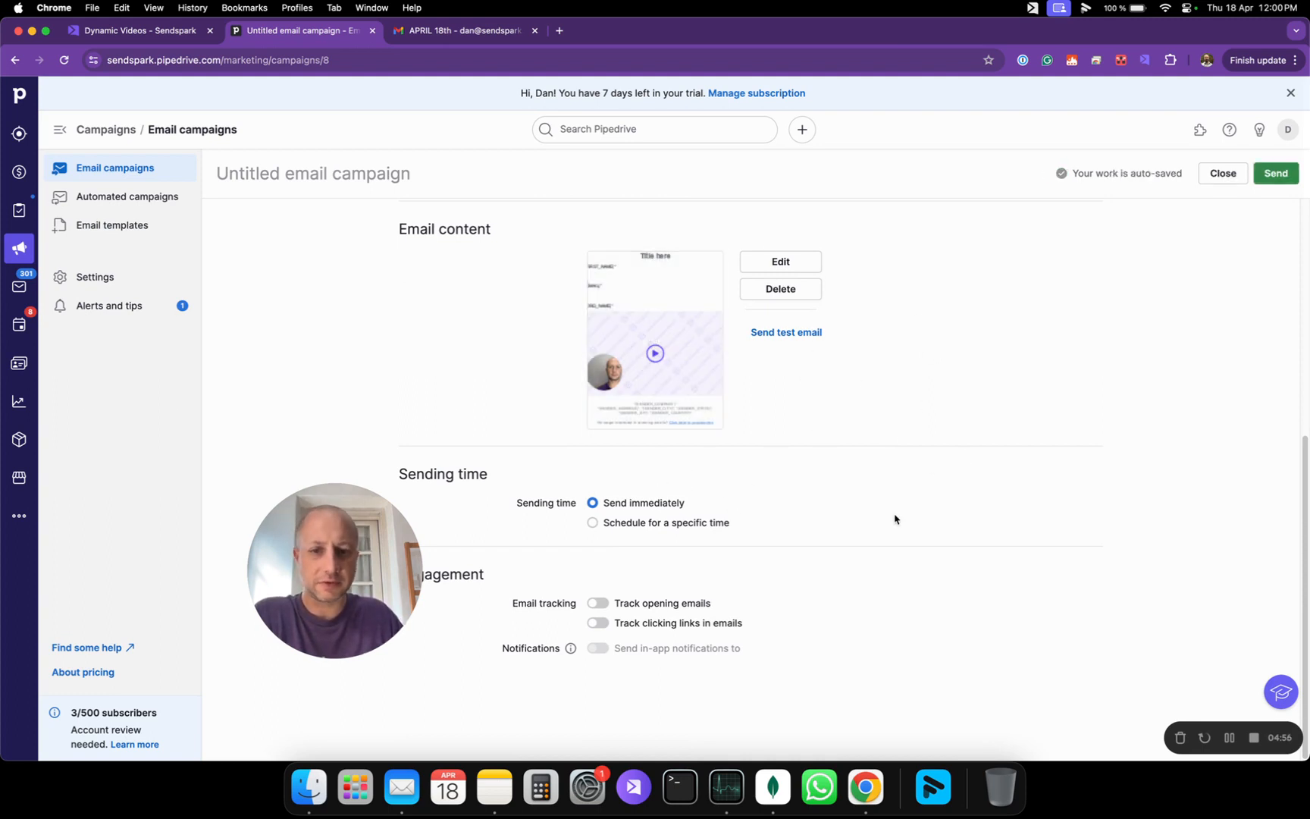
scroll(895, 518, up, 1)
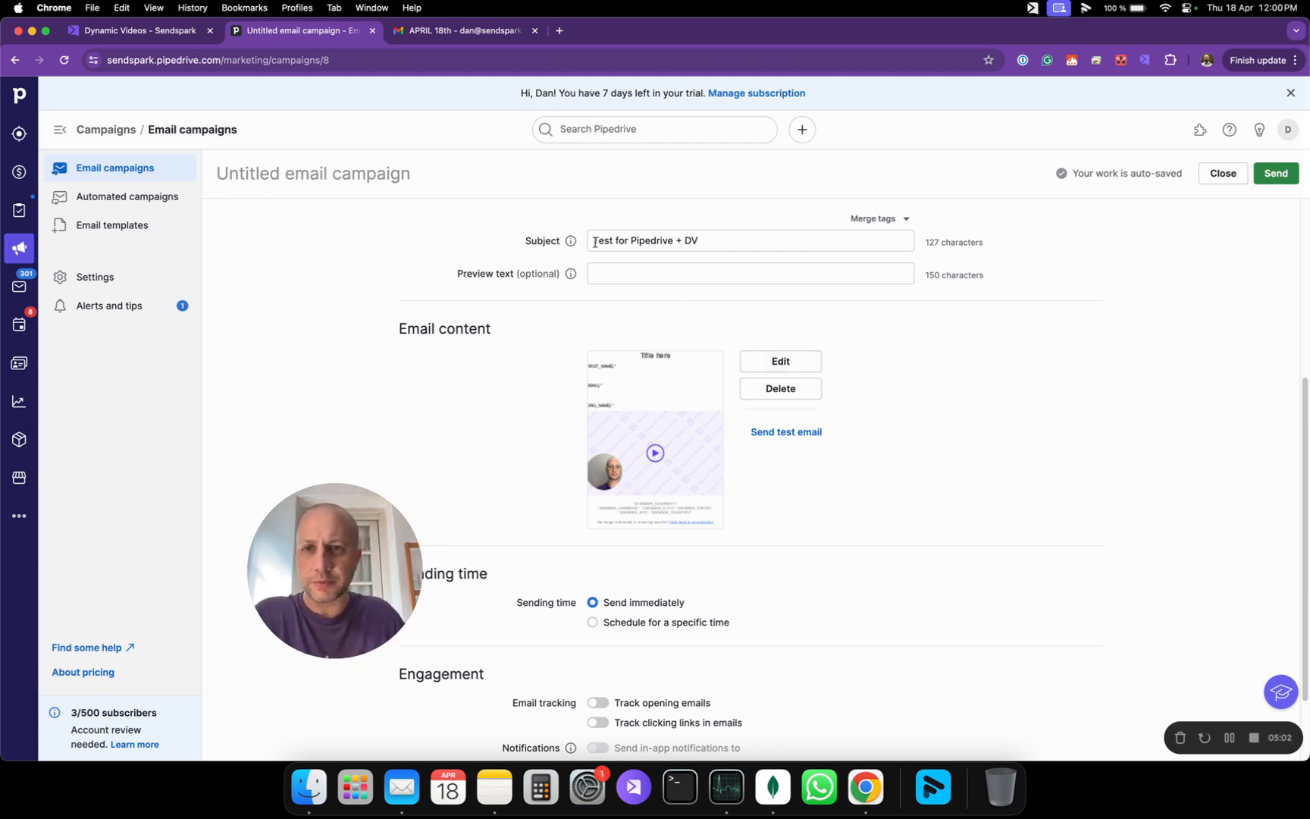
- Compare the received "APRIL 18th" email in Gmail with the content preview of Pipedrive's sent "Untitled email campaign - copy", and return to Sendspark
click(19, 248)
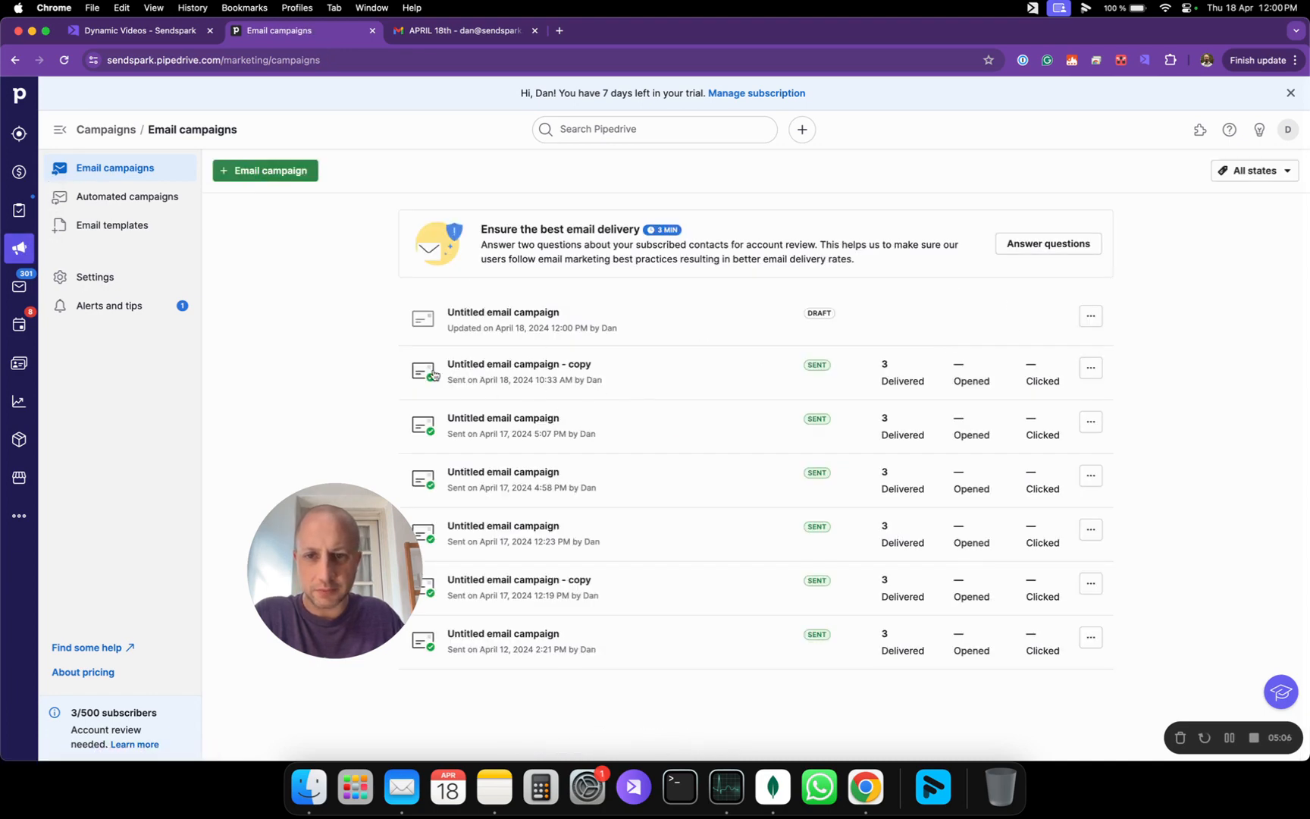
click(457, 38)
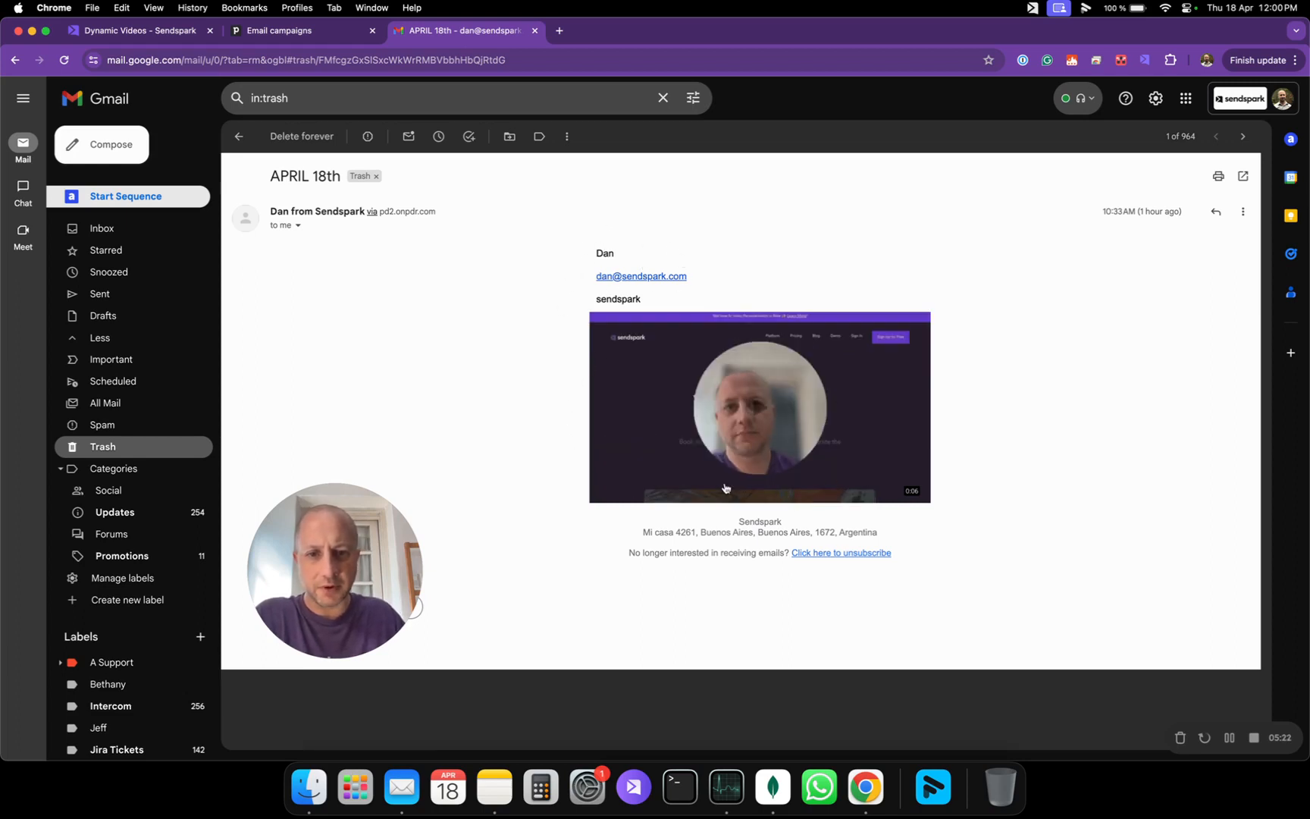
click(279, 31)
click(526, 365)
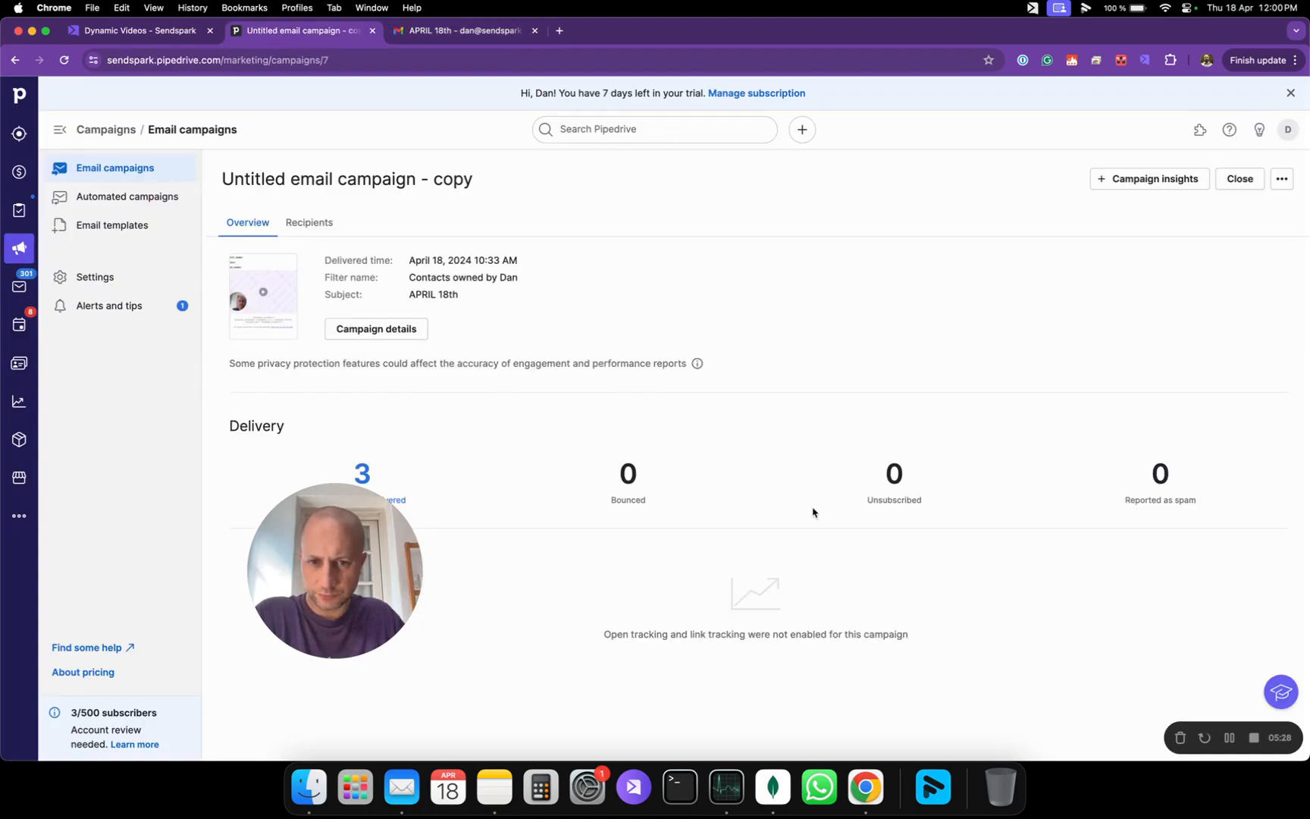
click(279, 309)
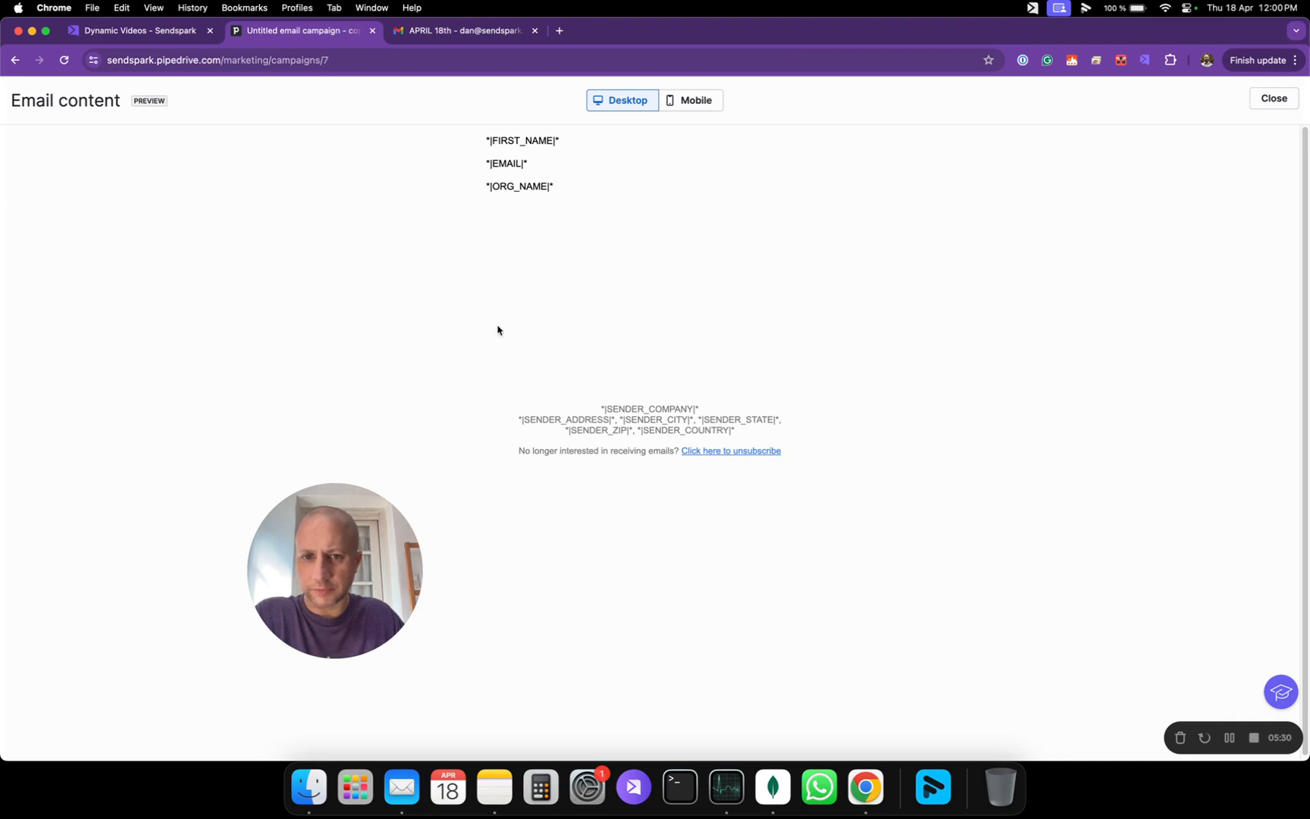
click(430, 35)
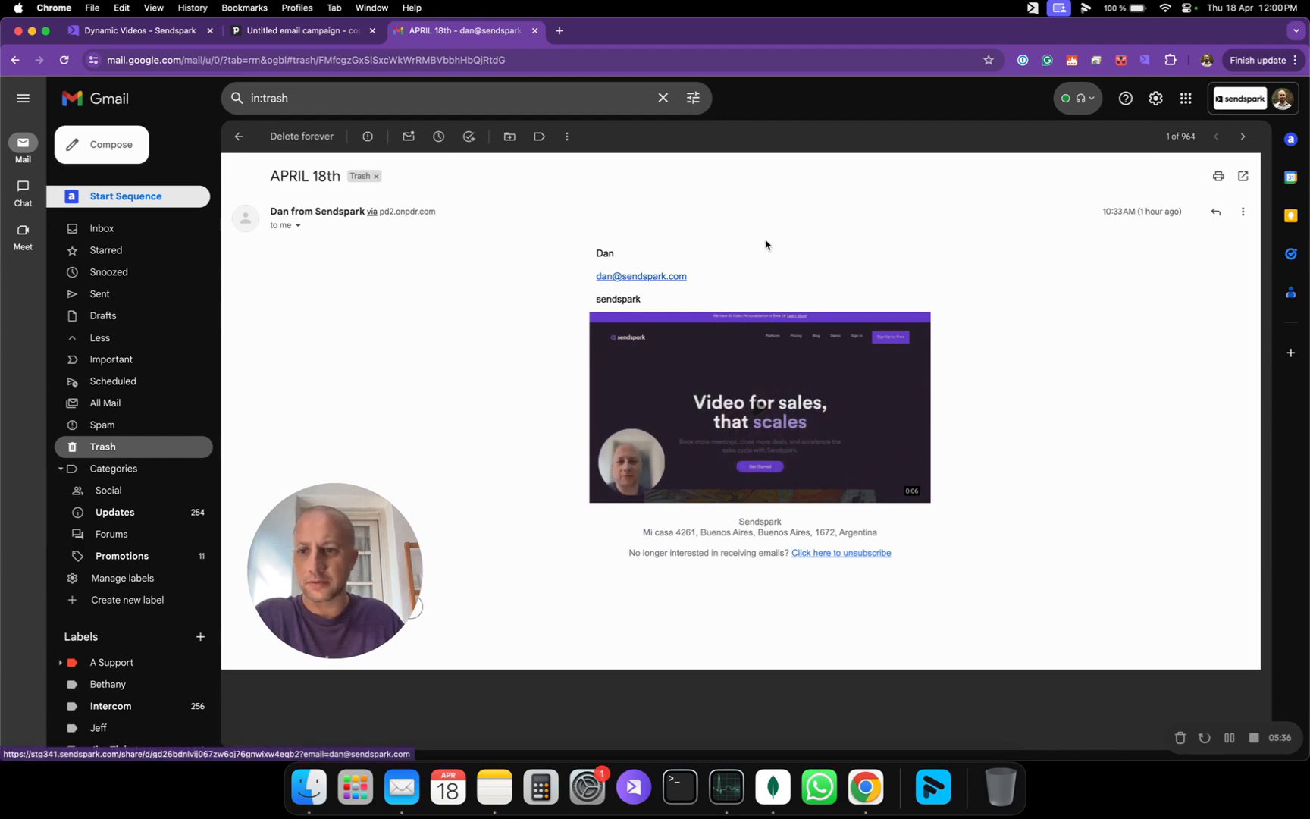
click(288, 34)
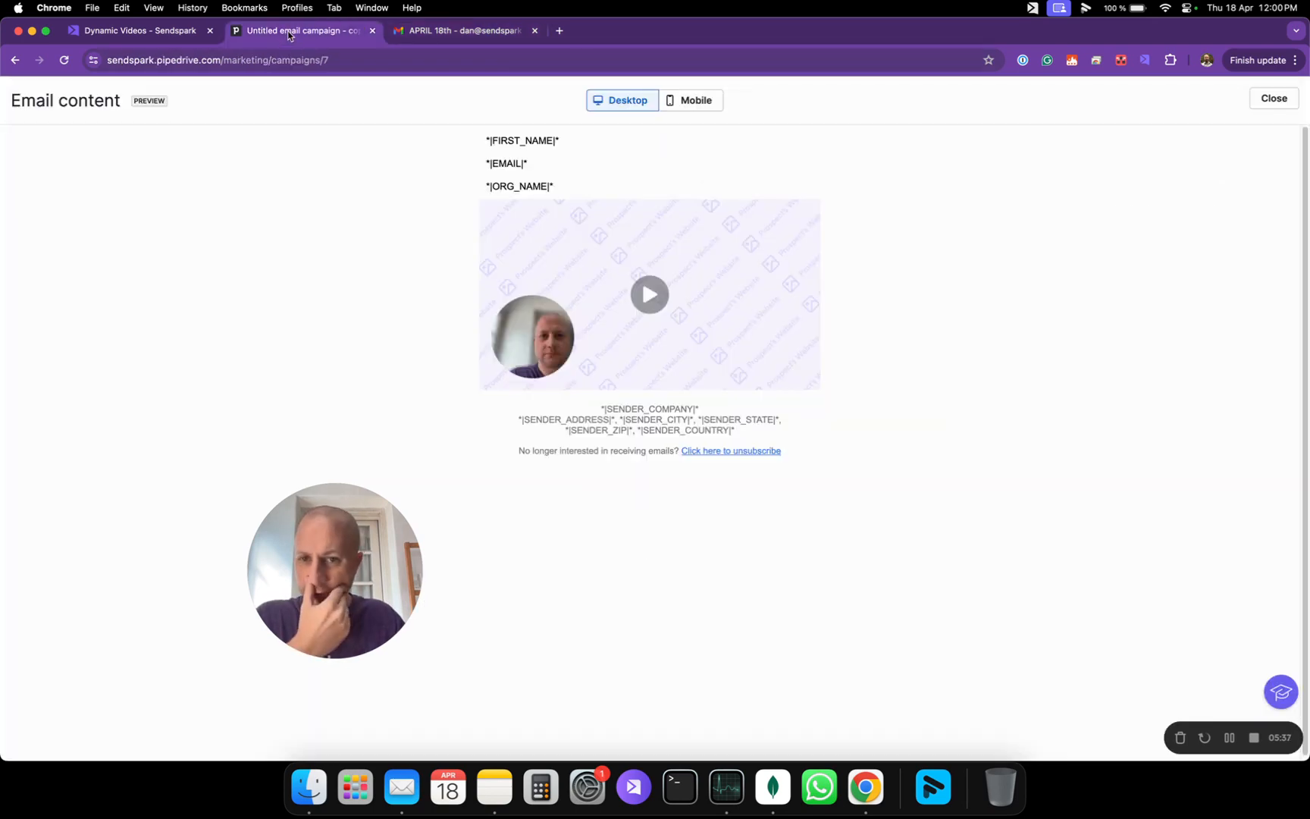
click(137, 31)
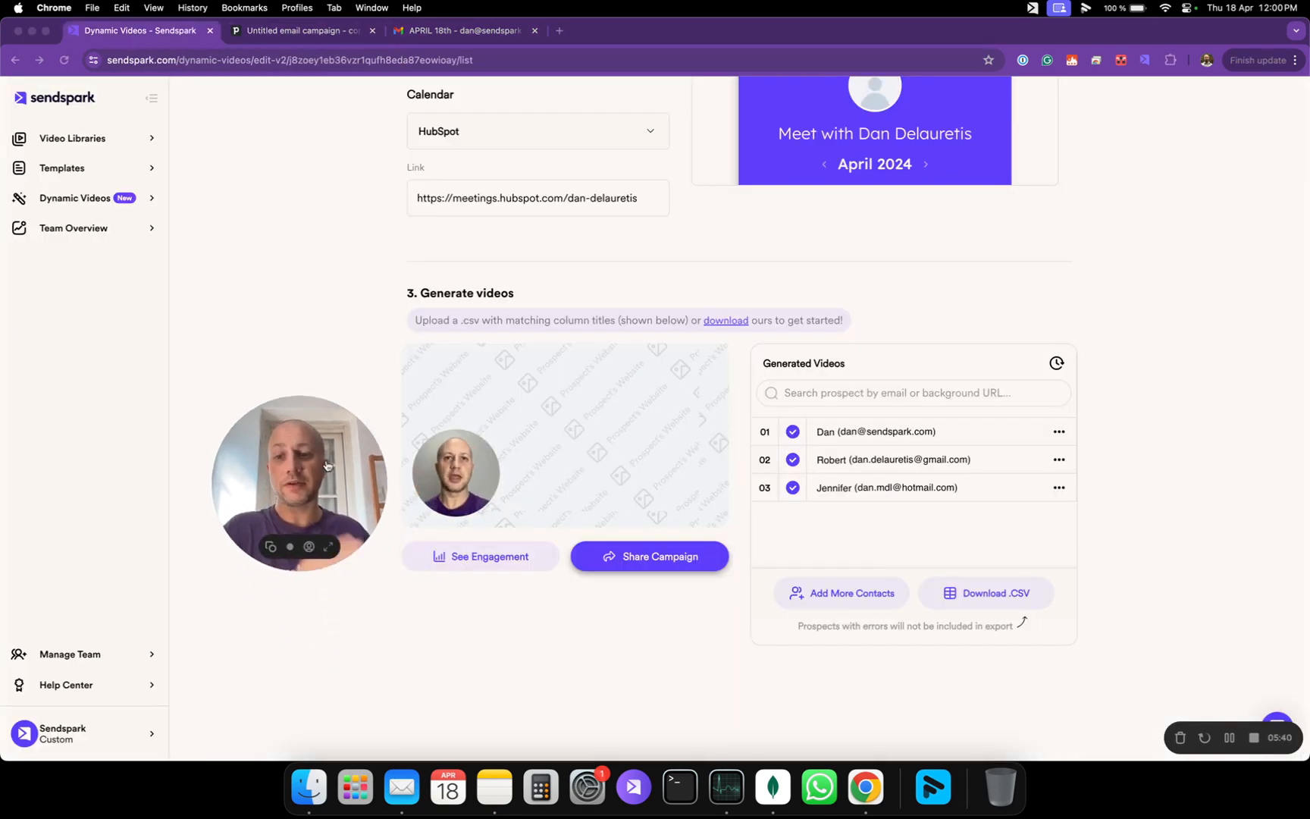